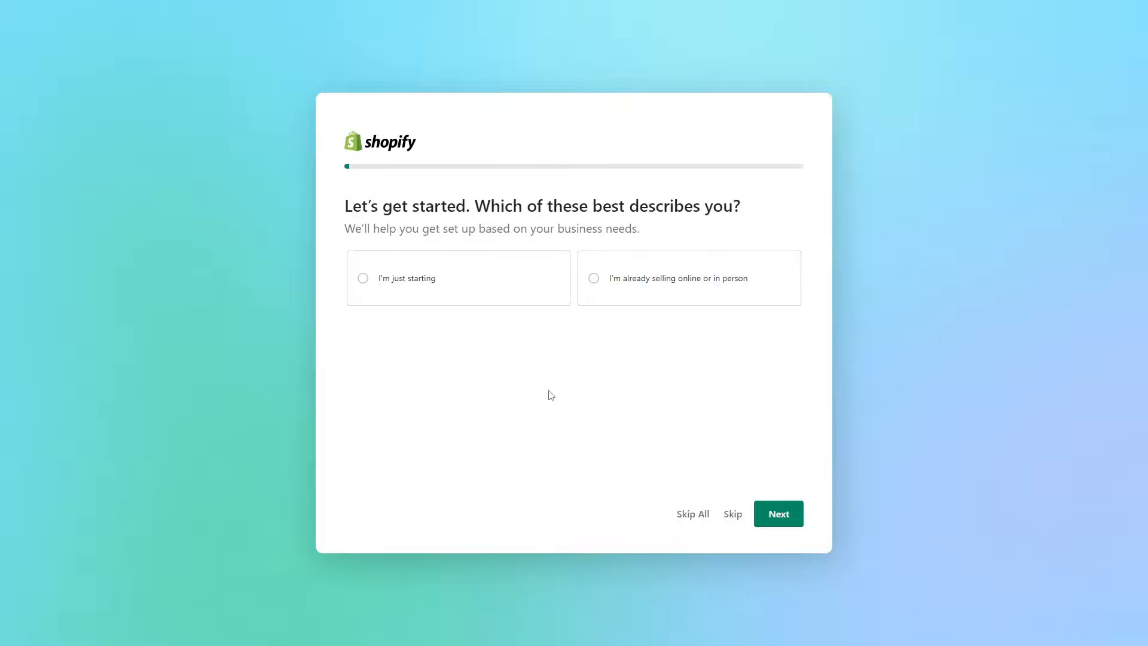
Step: Answer the first setup questions with "I'm just starting" and selling through an online store
{"action": "left_click", "coordinate": [473, 295]}
{"action": "left_click", "coordinate": [780, 517]}
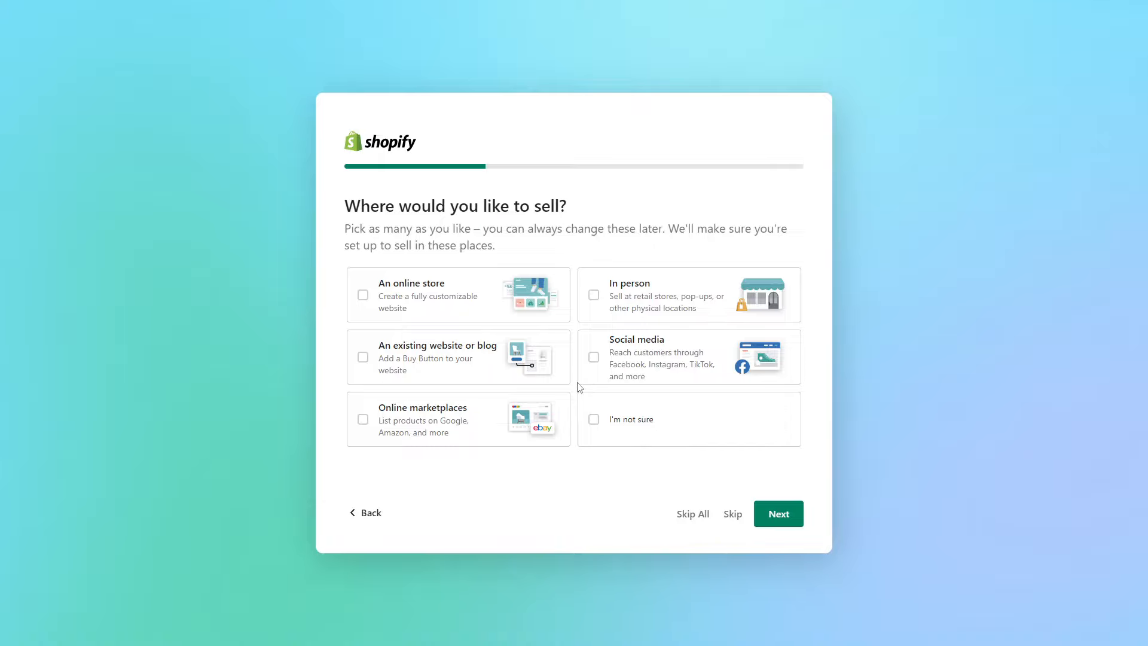
{"action": "left_click", "coordinate": [462, 306]}
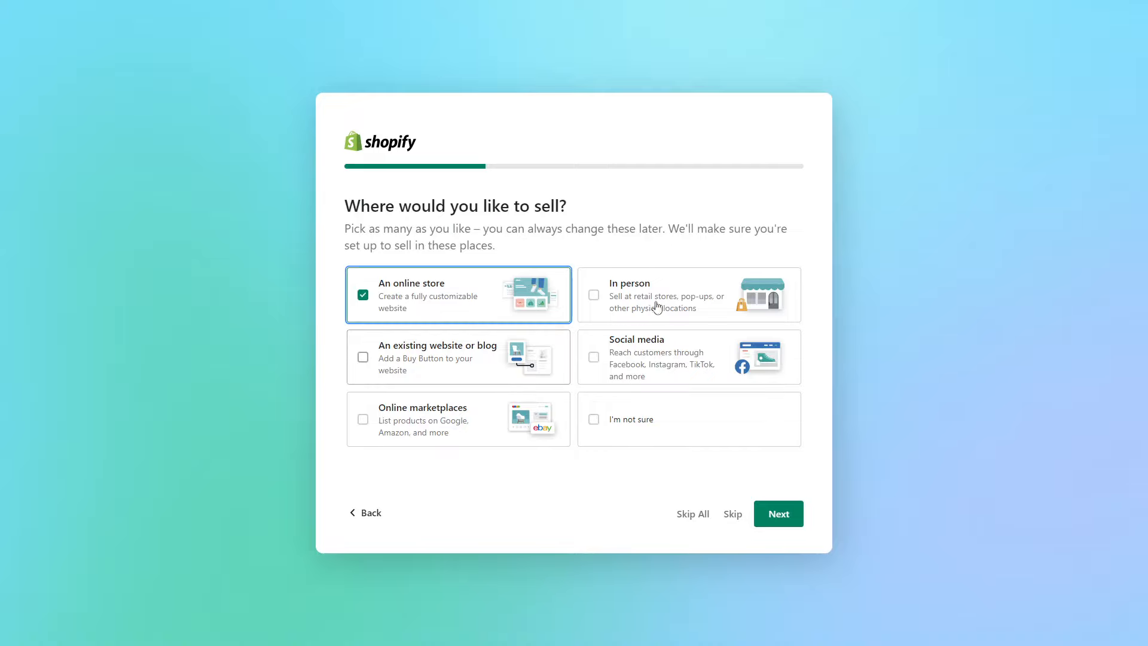
{"action": "left_click", "coordinate": [777, 513]}
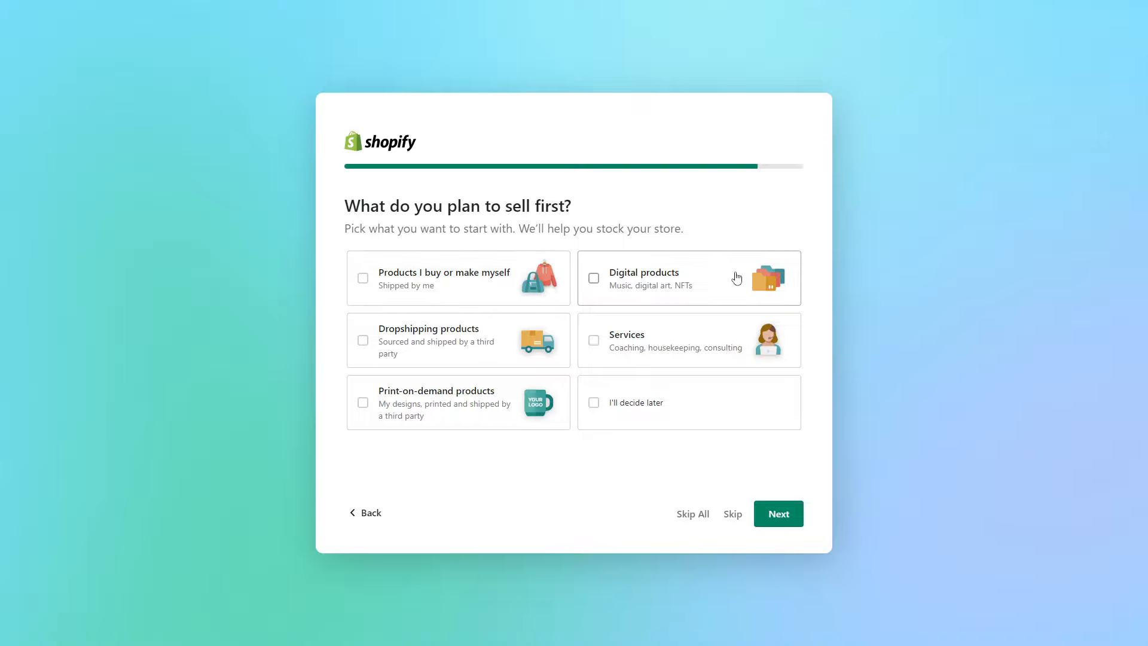
Step: Choose "Products I buy or make myself" as the first items to sell, and continue with the existing account
{"action": "left_click", "coordinate": [461, 297]}
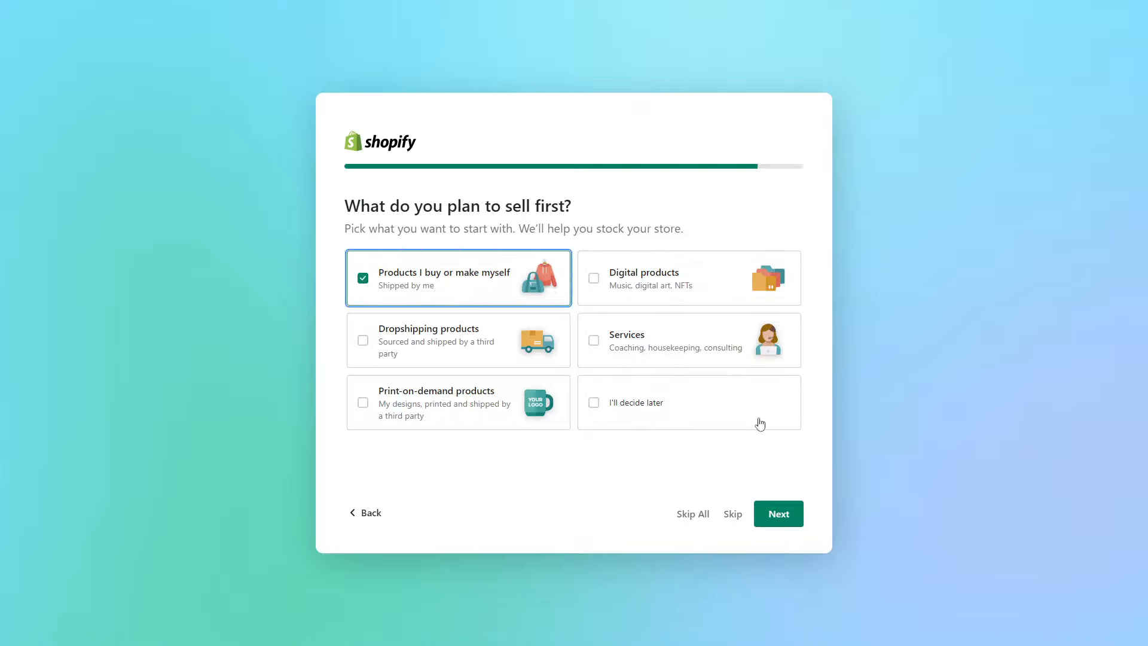
{"action": "left_click", "coordinate": [778, 514]}
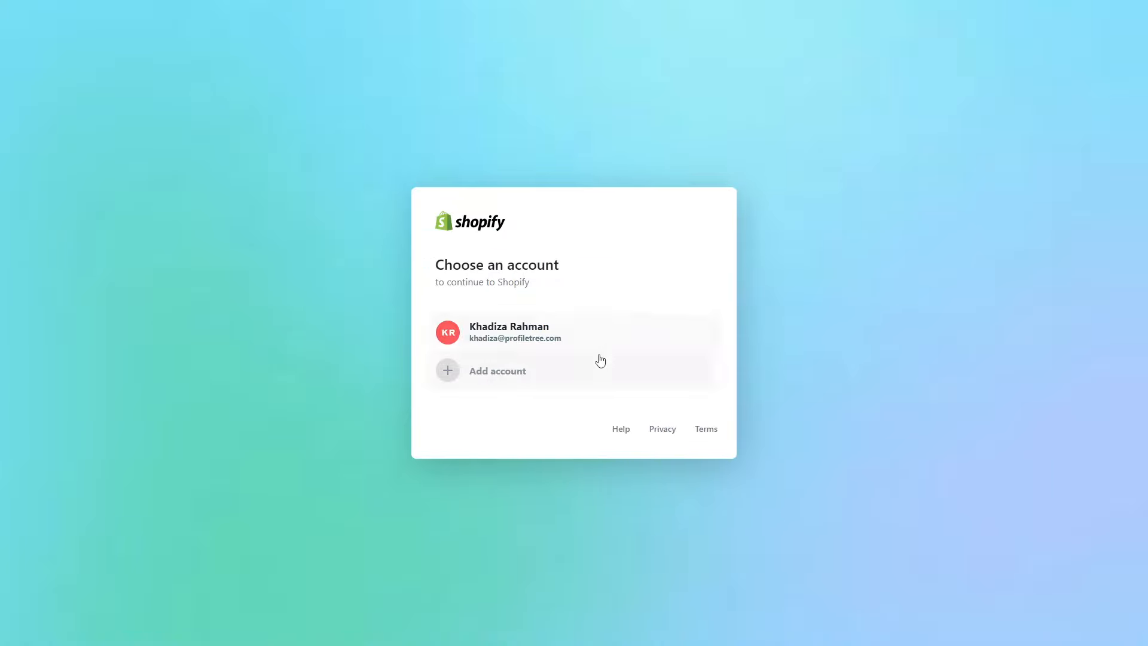
{"action": "left_click", "coordinate": [578, 342]}
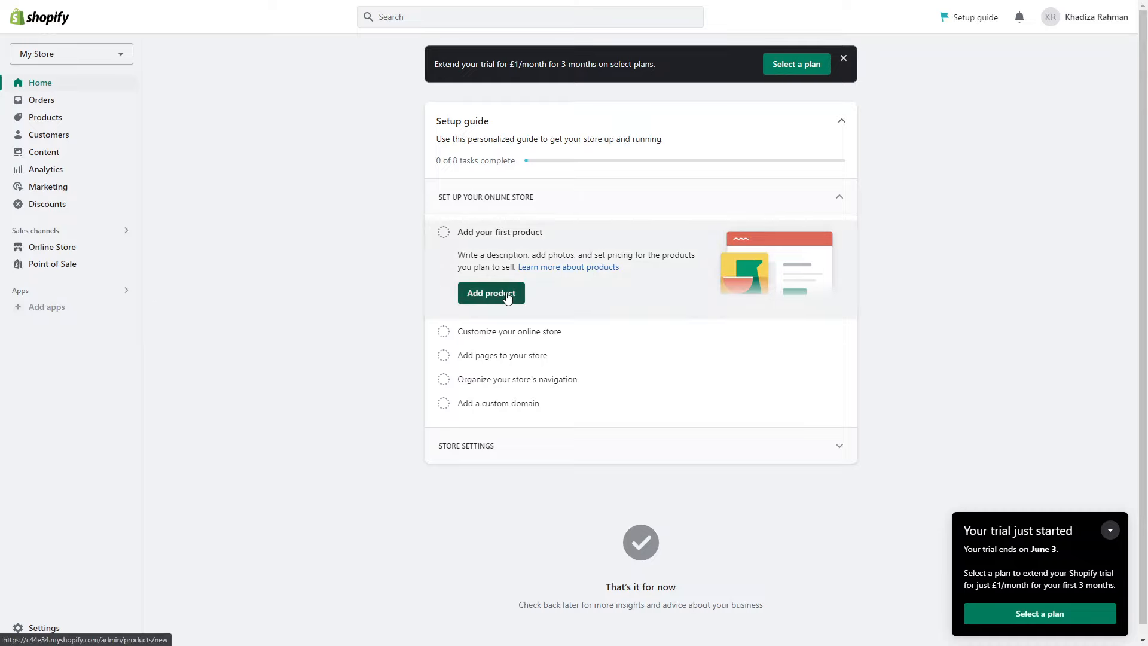
Step: Collapse the trial notice and start adding a new product to the store
{"action": "left_click", "coordinate": [1110, 529]}
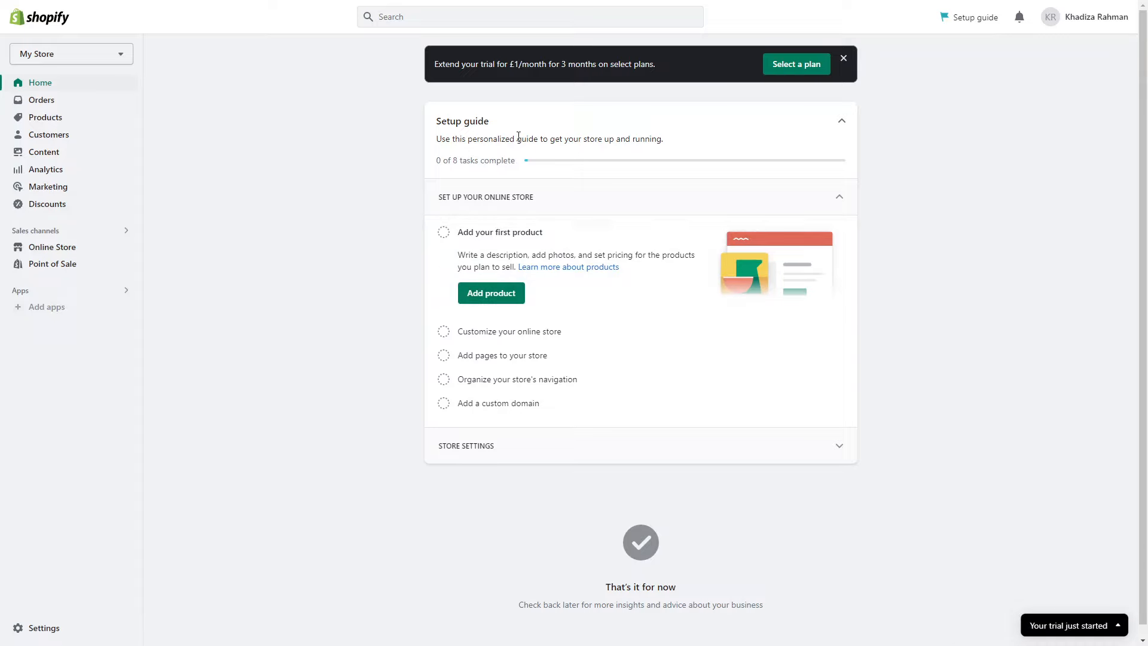
{"action": "left_click", "coordinate": [51, 122]}
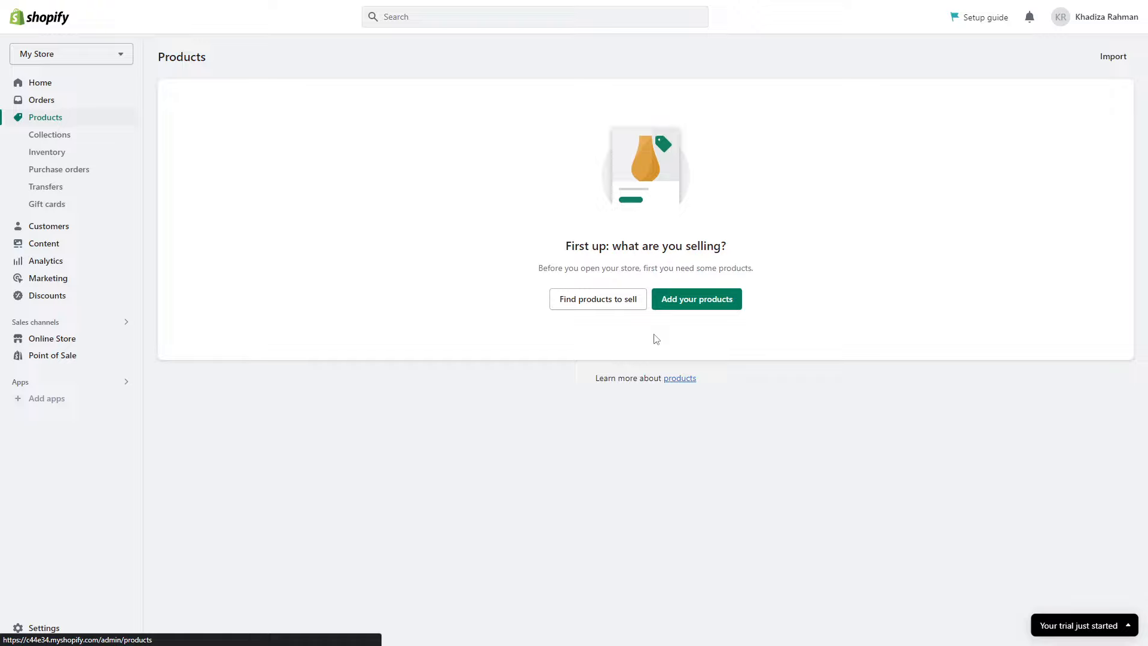
{"action": "left_click", "coordinate": [686, 303]}
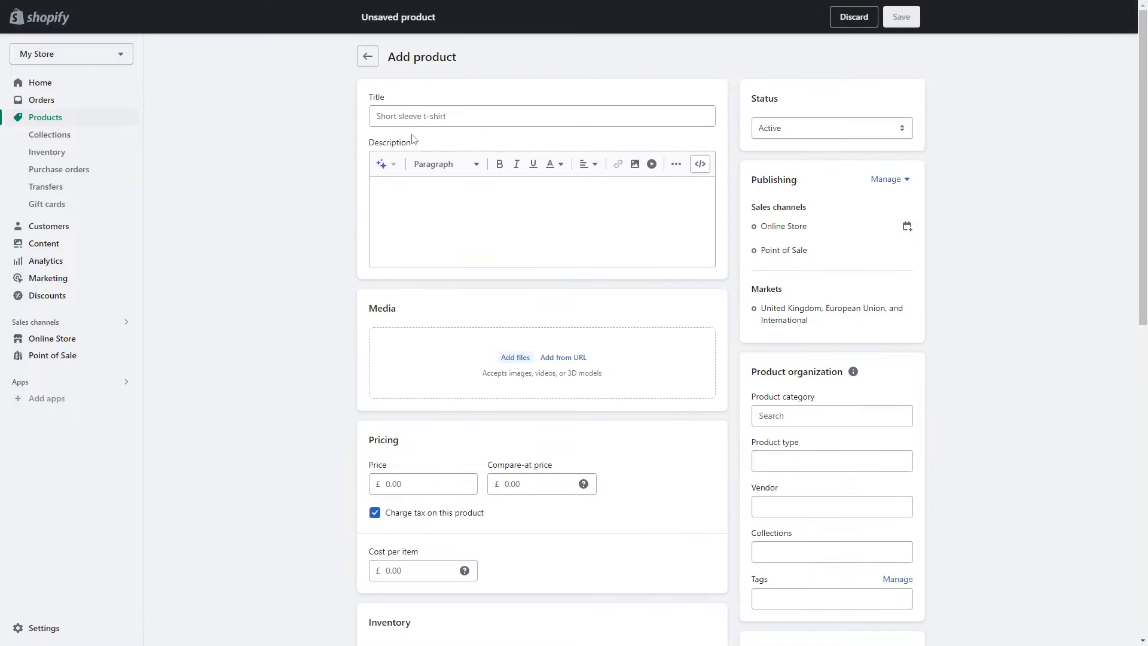
Step: Title the new product "White Sneakers"
{"action": "left_click", "coordinate": [417, 124]}
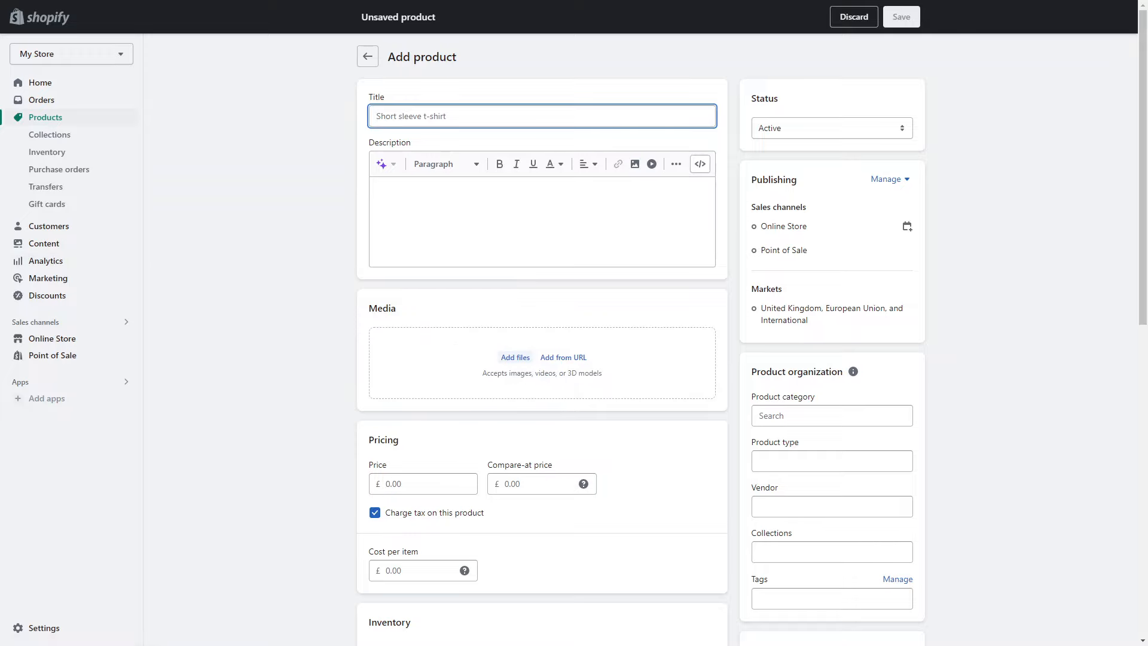
{"action": "left_click", "coordinate": [448, 113]}
{"action": "type", "text": "White "}
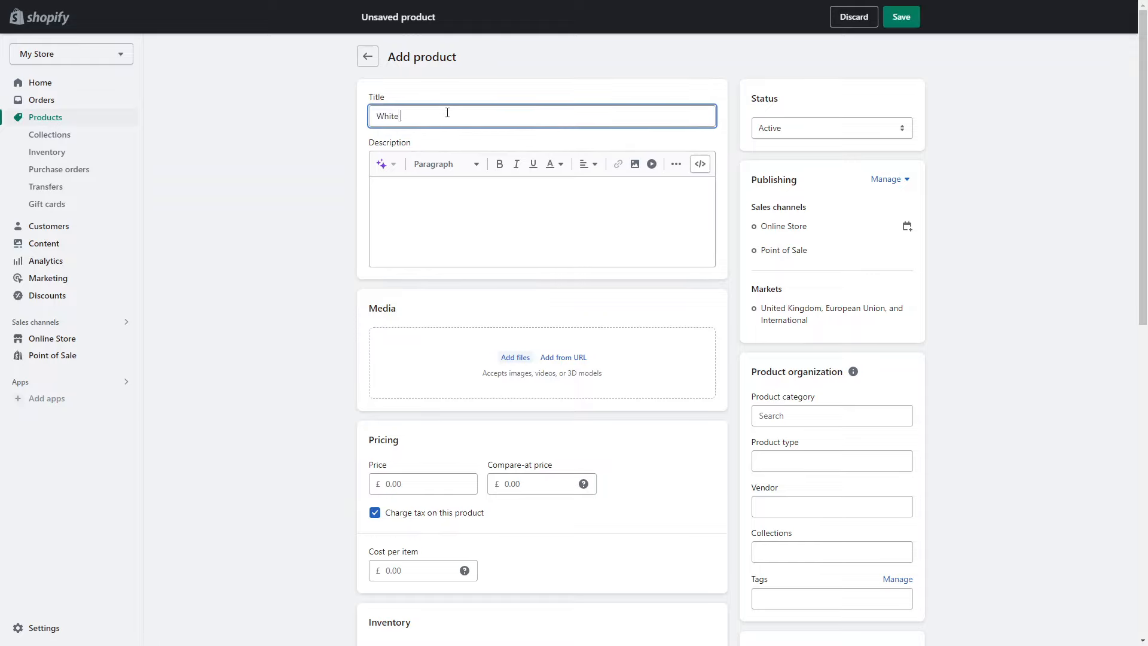
{"action": "type", "text": "Sneaker"}
Step: Upload the sneaker photo from the Downloads folder to the product's media
{"action": "left_click", "coordinate": [518, 360]}
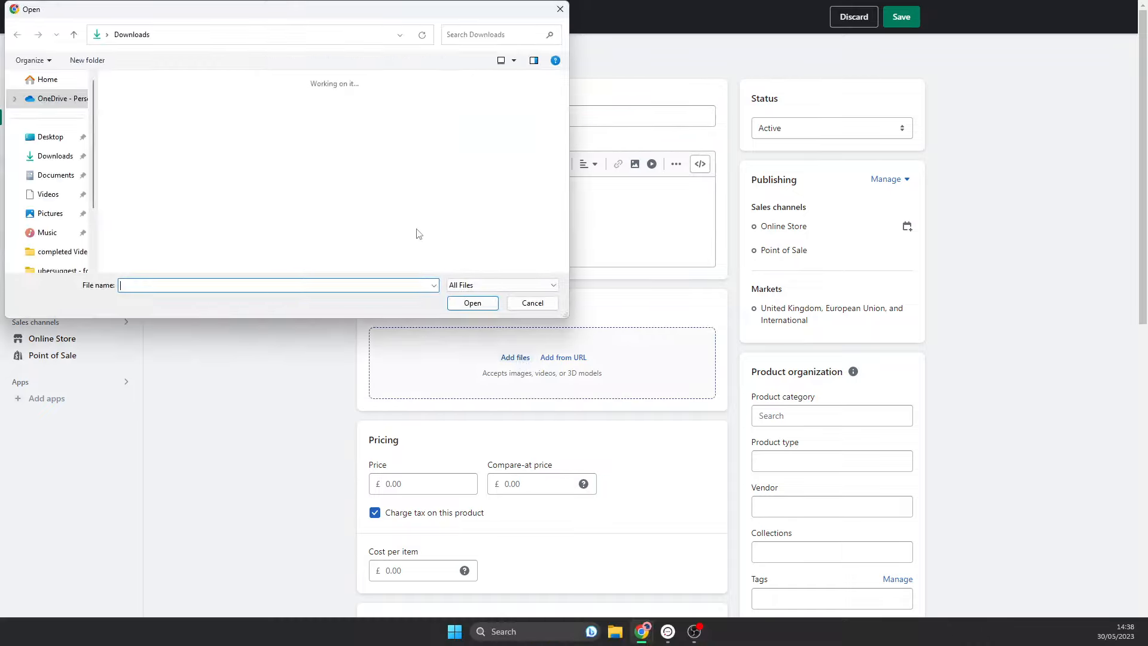
{"action": "scroll", "coordinate": [418, 230], "scroll_direction": "down", "scroll_amount": 3}
{"action": "scroll", "coordinate": [418, 221], "scroll_direction": "up", "scroll_amount": 3}
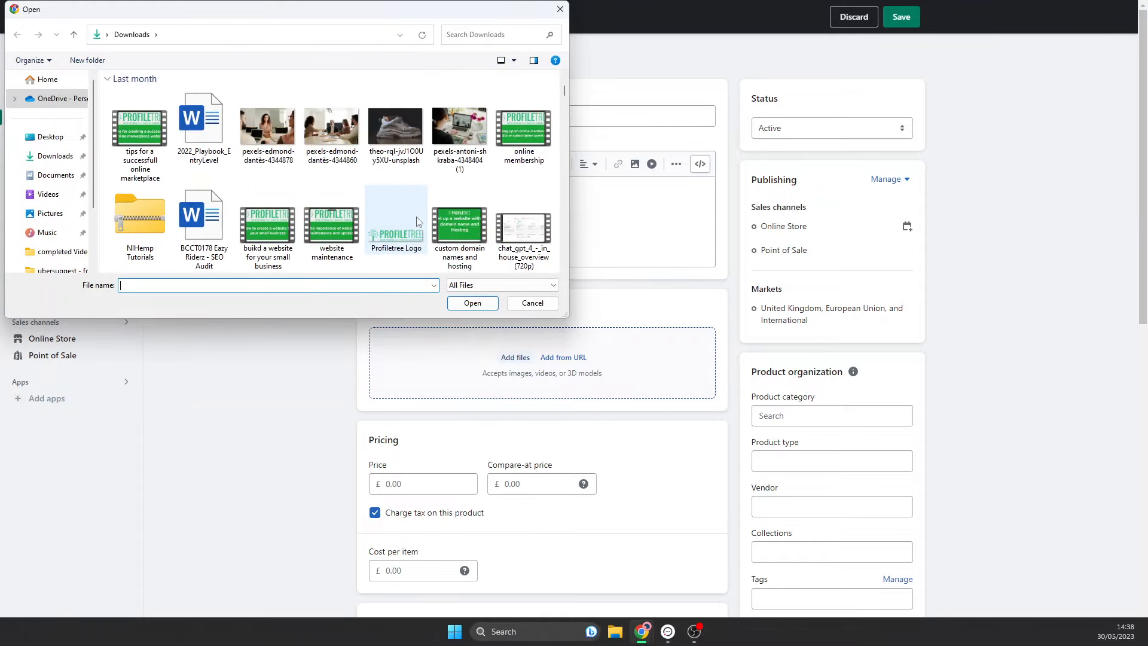
{"action": "left_click", "coordinate": [396, 128]}
{"action": "left_click", "coordinate": [476, 308]}
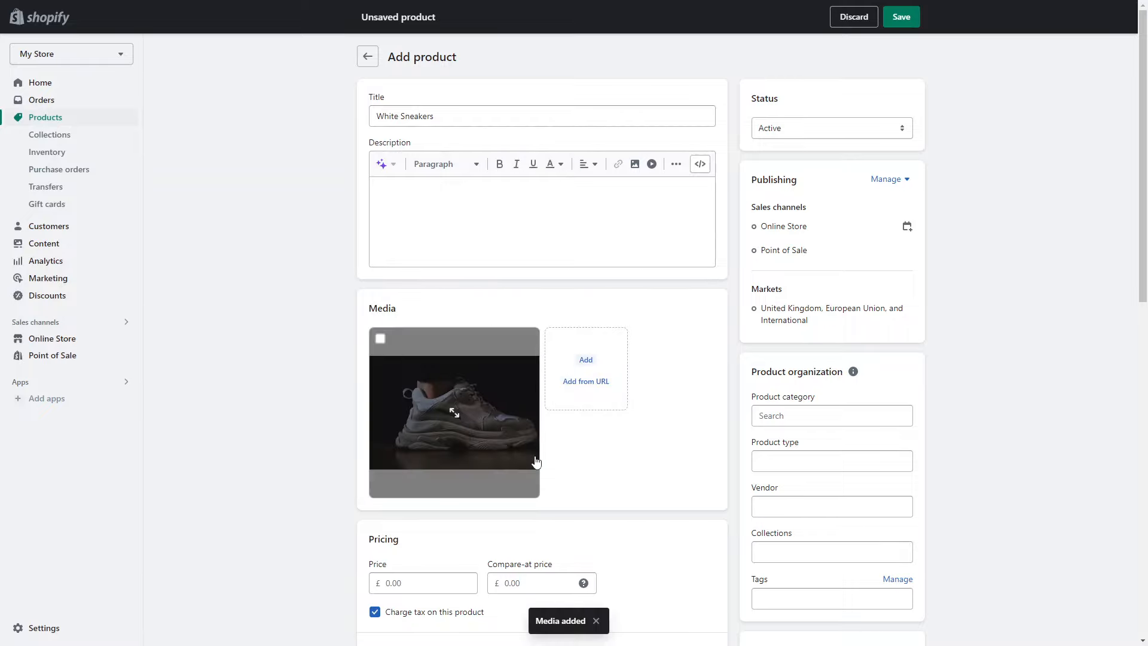
{"action": "scroll", "coordinate": [536, 461], "scroll_direction": "down", "scroll_amount": 2}
{"action": "scroll", "coordinate": [504, 411], "scroll_direction": "up", "scroll_amount": 2}
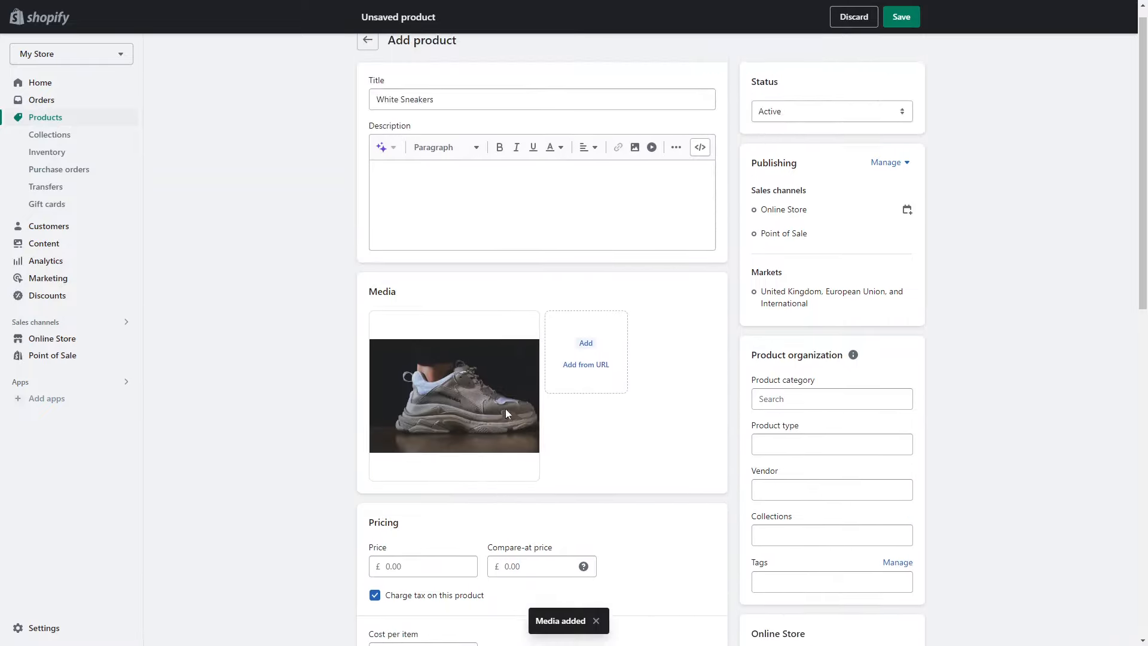
Step: Generate and keep a product description from the keywords "white sneakers, mens, comfy, on trend" in the Expert tone
{"action": "left_click", "coordinate": [483, 206]}
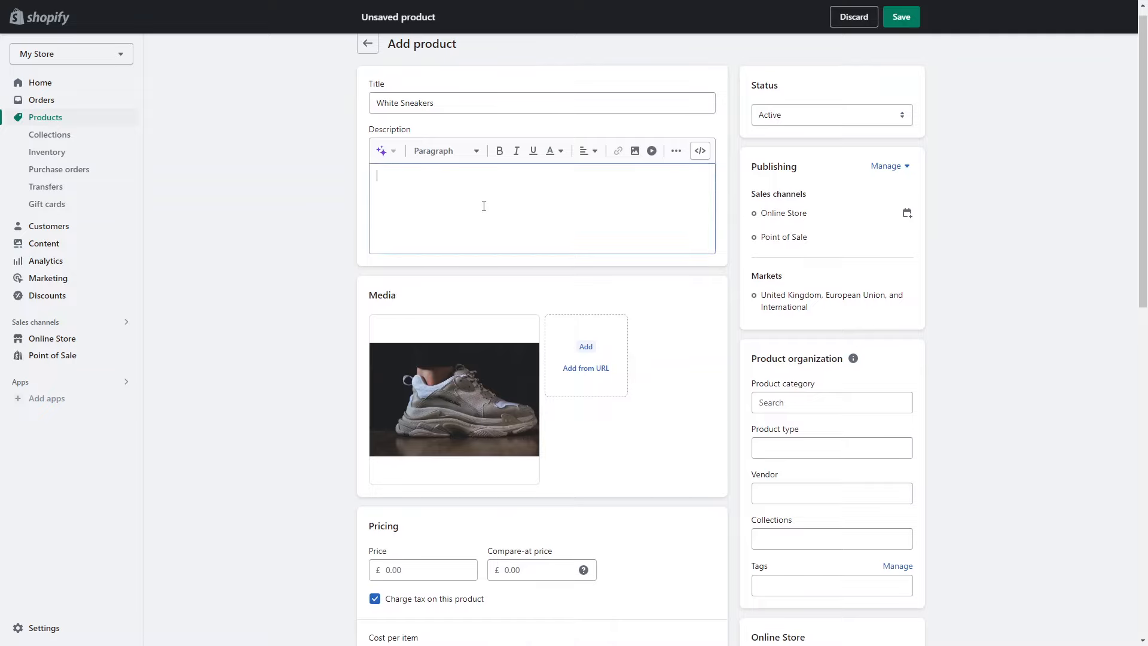
{"action": "left_click", "coordinate": [384, 153]}
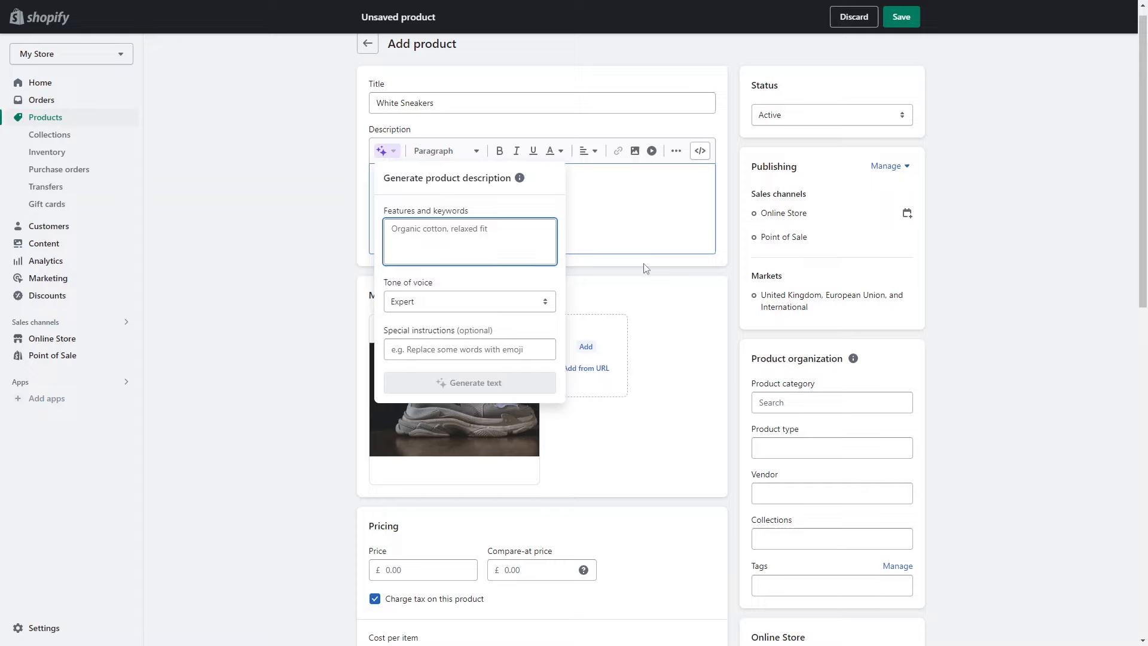
{"action": "type", "text": "white sn"}
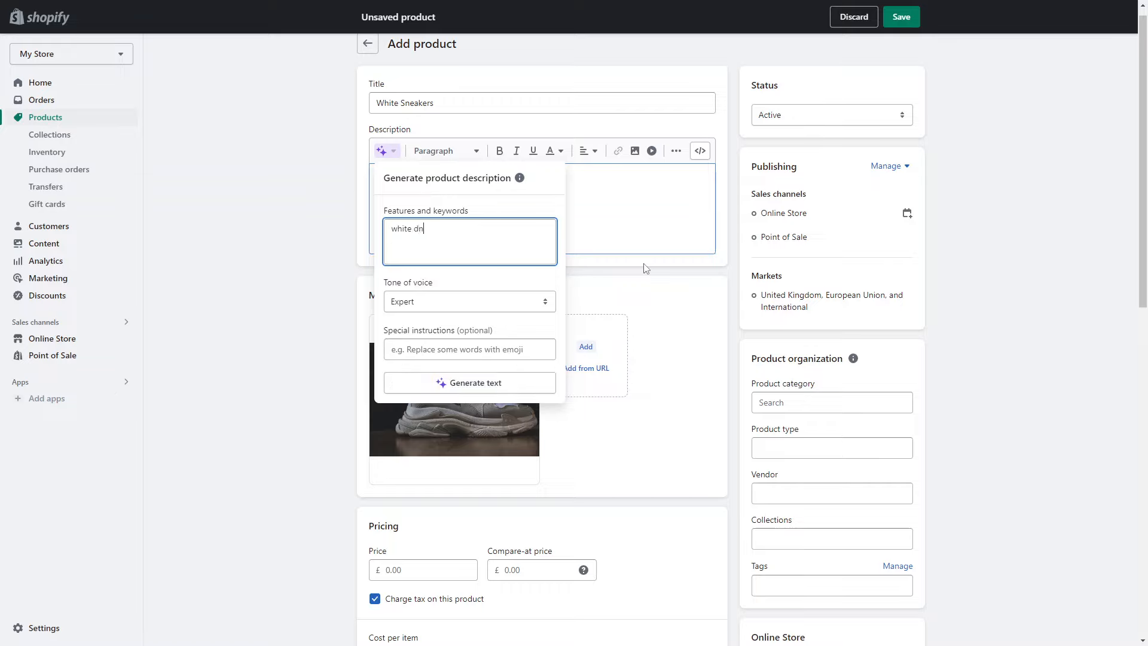
{"action": "type", "text": "eakers, mens, comfy, on trend"}
{"action": "left_click", "coordinate": [446, 306]}
{"action": "left_click", "coordinate": [436, 317]}
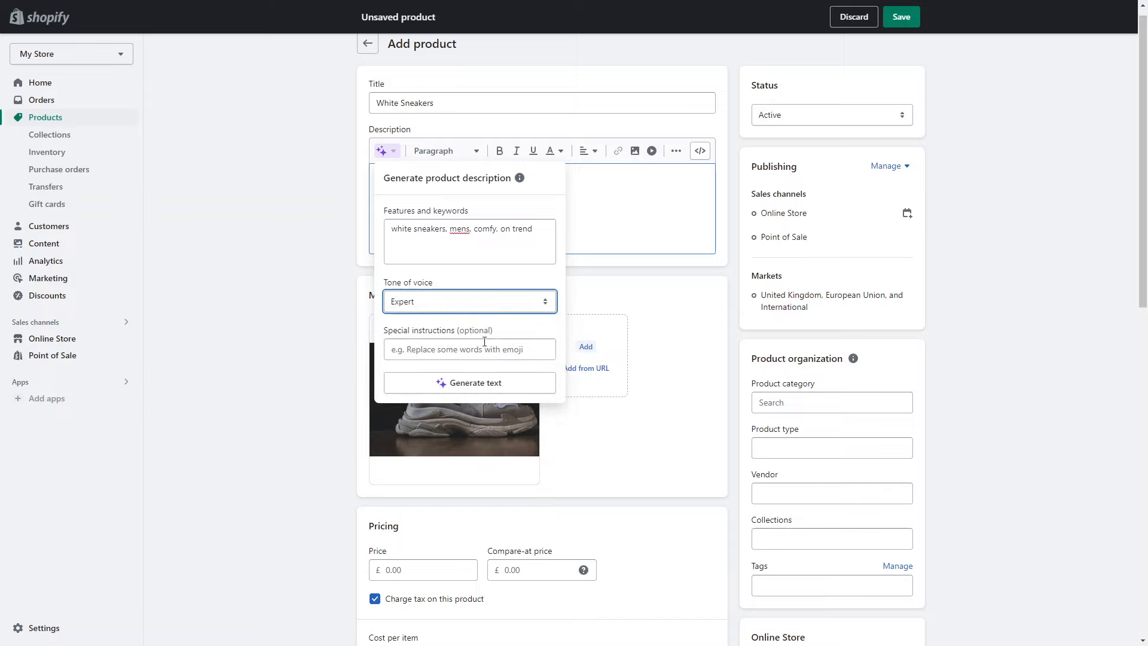
{"action": "left_click", "coordinate": [509, 386]}
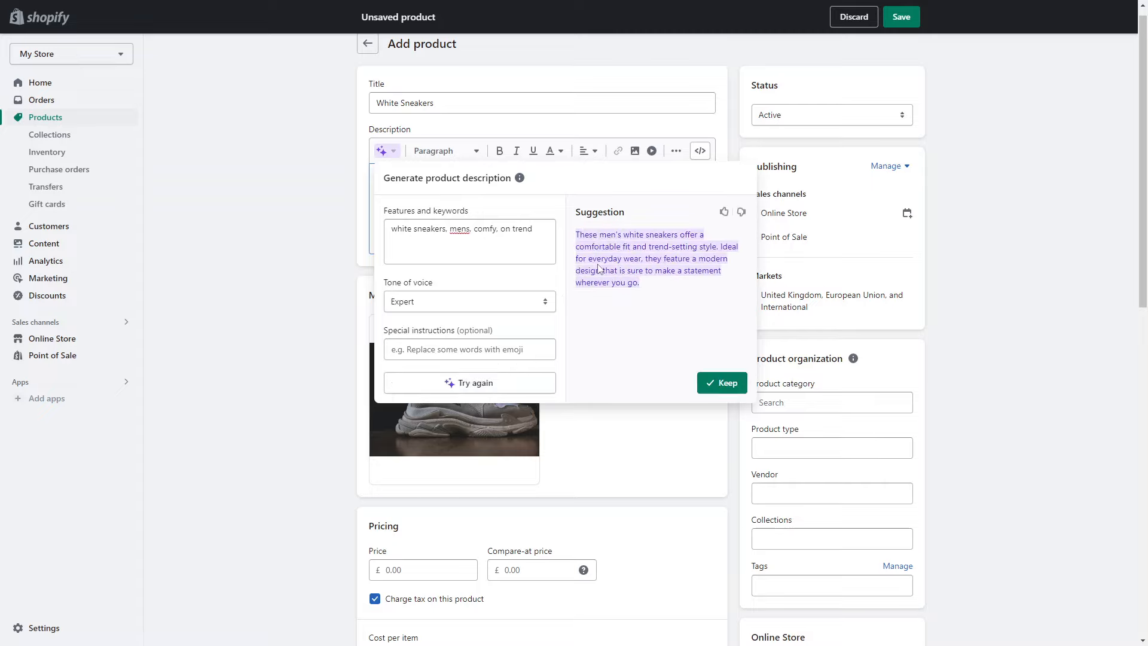
{"action": "left_click", "coordinate": [725, 383]}
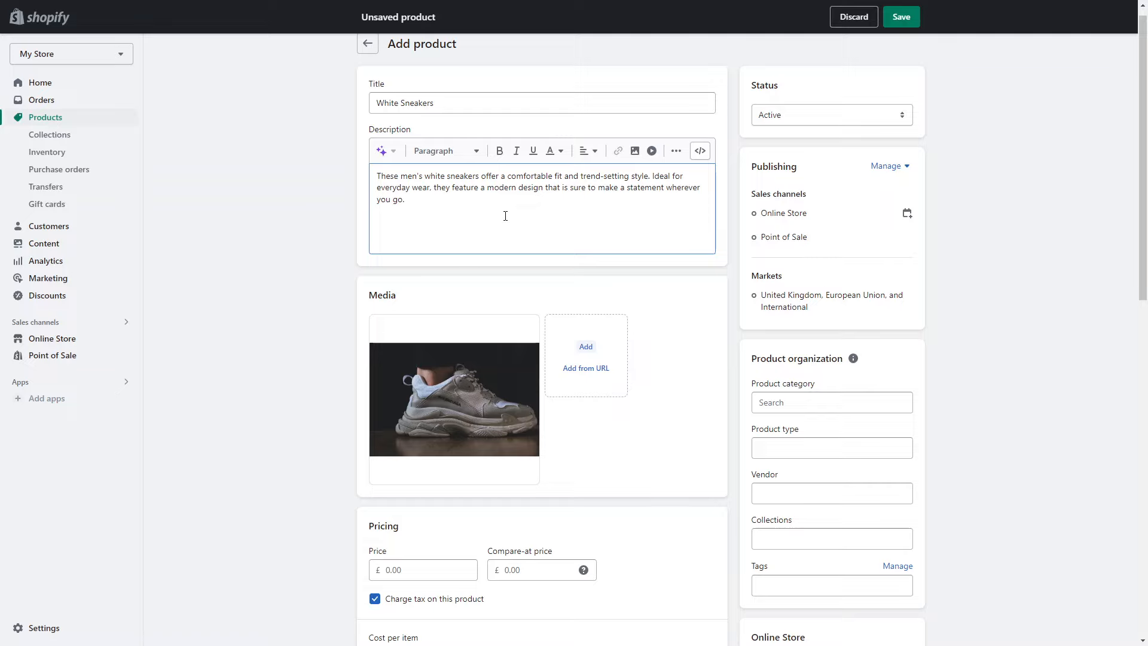
Step: Set the product's price to £25.00
{"action": "scroll", "coordinate": [505, 216], "scroll_direction": "down", "scroll_amount": 5}
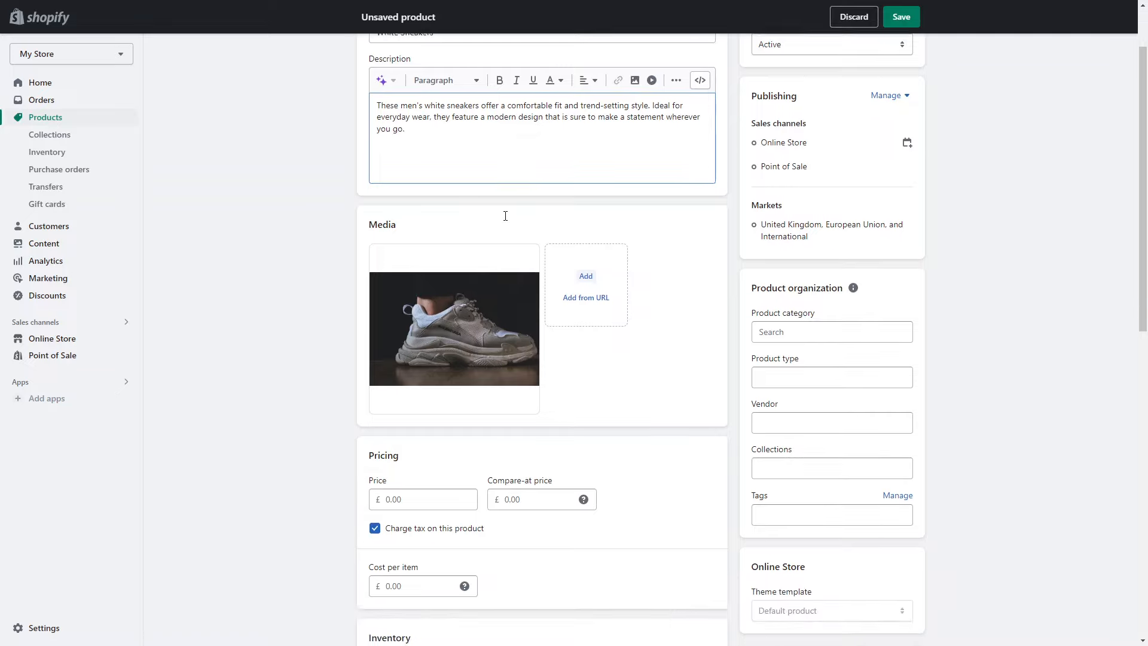
{"action": "left_click", "coordinate": [448, 274]}
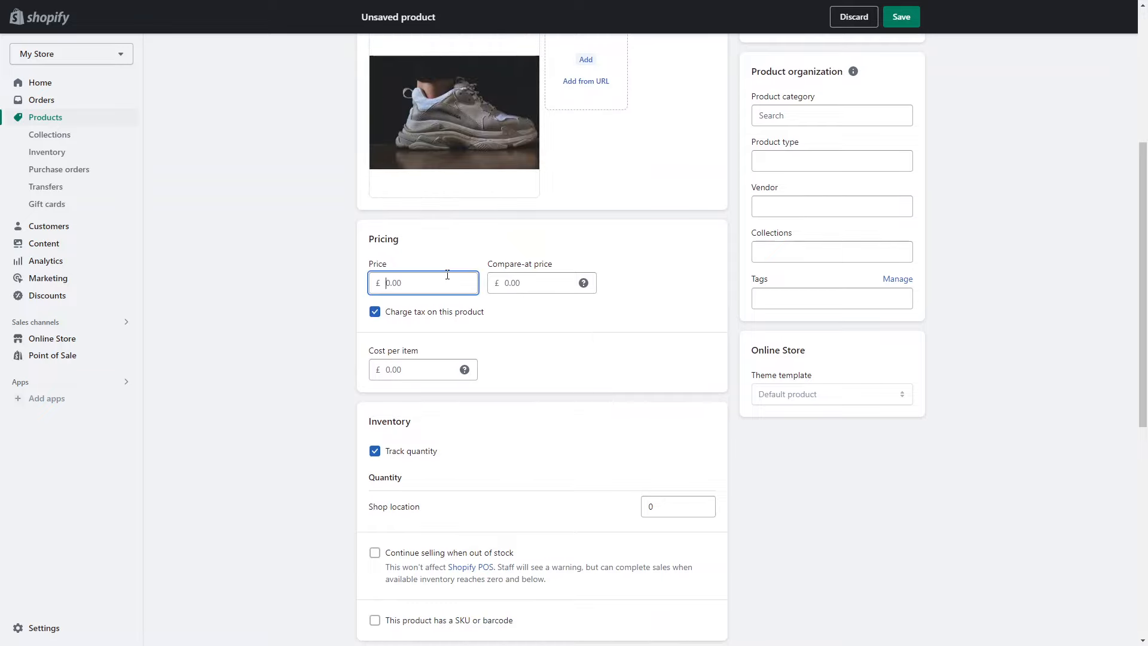
{"action": "type", "text": "25.00"}
{"action": "left_click", "coordinate": [546, 329]}
{"action": "left_click", "coordinate": [513, 282]}
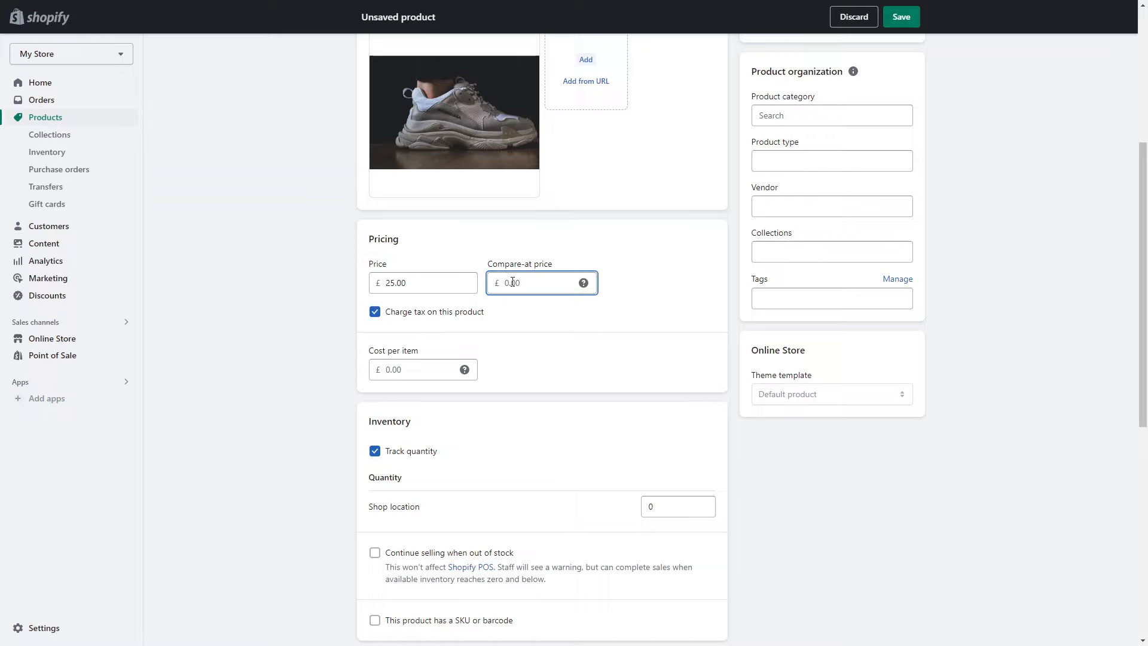
{"action": "type", "text": "15.00"}
{"action": "left_click", "coordinate": [541, 331]}
{"action": "scroll", "coordinate": [538, 299], "scroll_direction": "up", "scroll_amount": 3}
{"action": "scroll", "coordinate": [509, 386], "scroll_direction": "down", "scroll_amount": 2}
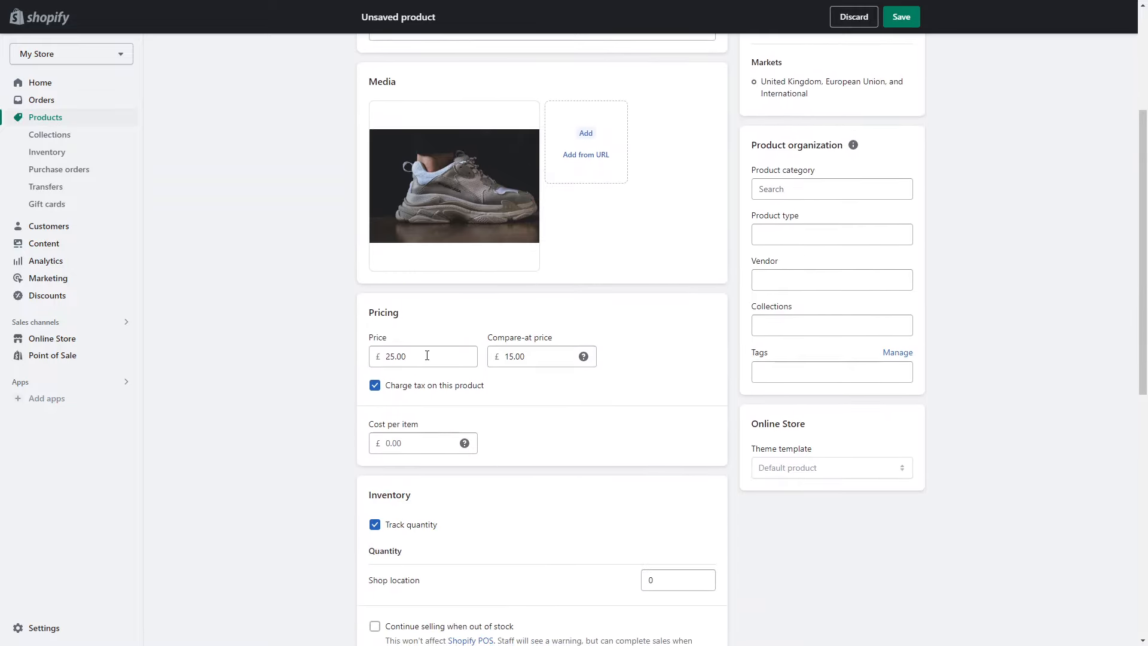
{"action": "left_click_drag", "start_coordinate": [538, 358], "coordinate": [389, 382]}
{"action": "key", "text": "BackSpace"}
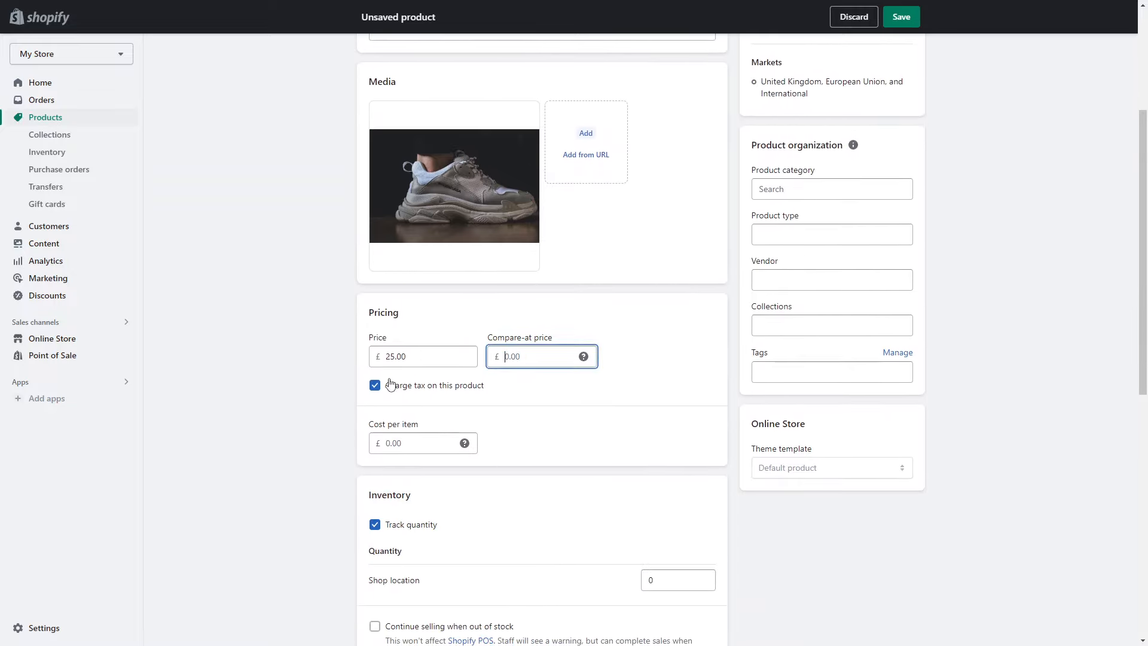
{"action": "left_click", "coordinate": [286, 423]}
Step: Set the tracked quantity at the shop location to 50, leaving selling when out of stock disabled
{"action": "scroll", "coordinate": [418, 482], "scroll_direction": "down", "scroll_amount": 3}
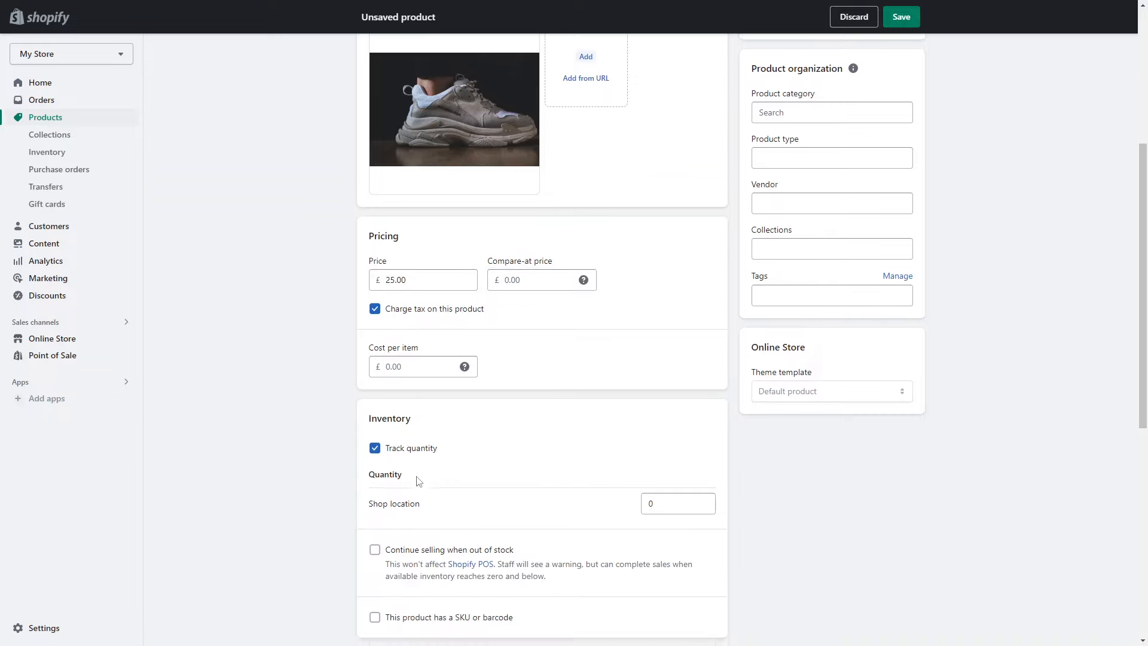
{"action": "scroll", "coordinate": [418, 481], "scroll_direction": "down", "scroll_amount": 1}
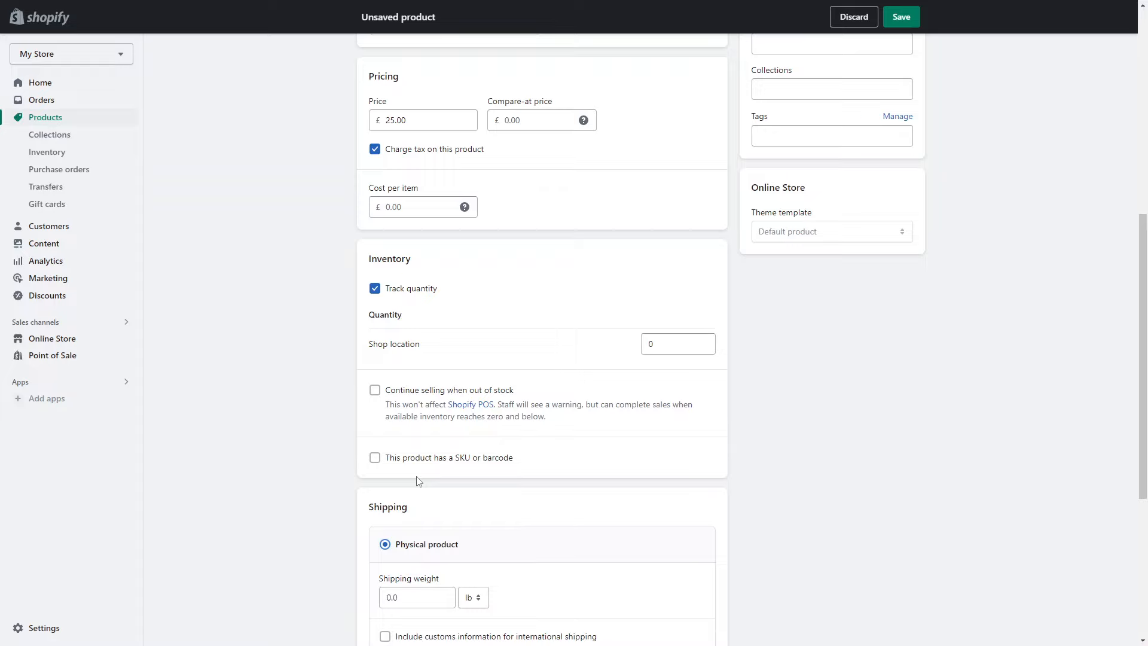
{"action": "left_click", "coordinate": [374, 289]}
{"action": "left_click", "coordinate": [374, 290]}
{"action": "left_click", "coordinate": [666, 339]}
{"action": "type", "text": "50"}
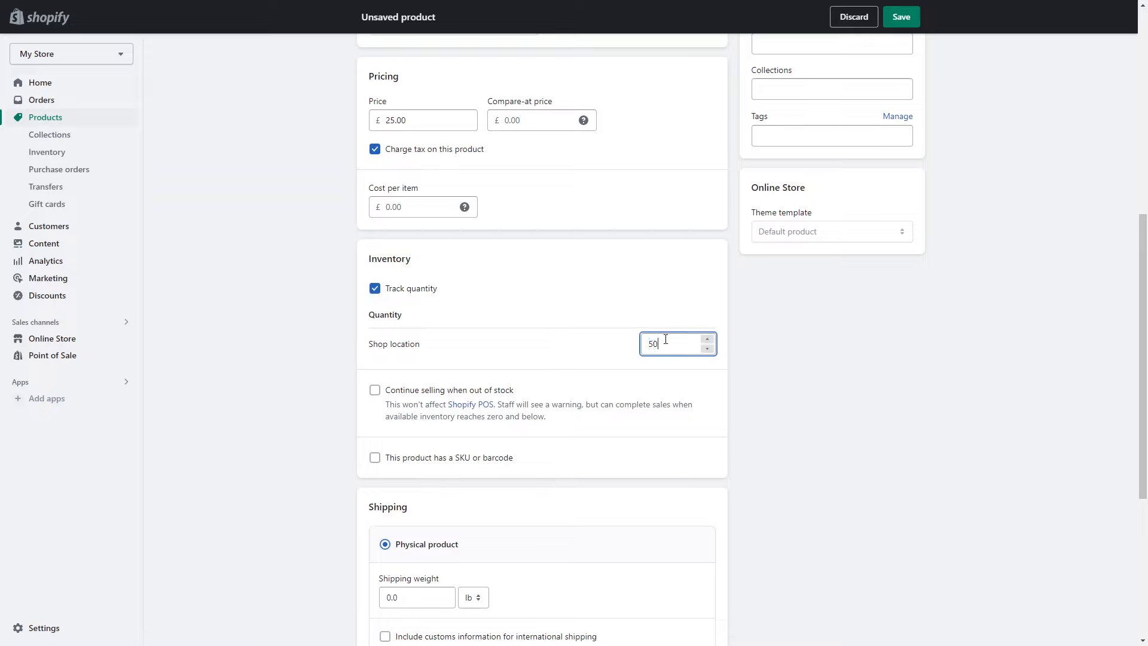
{"action": "left_click", "coordinate": [375, 392]}
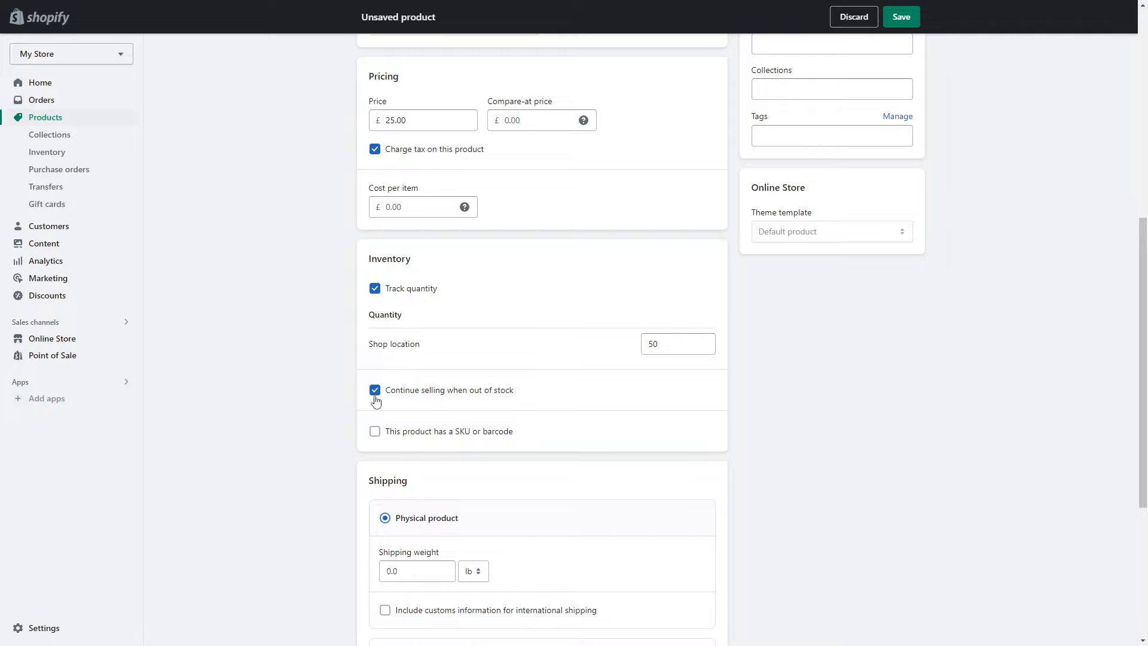
{"action": "left_click", "coordinate": [374, 392]}
Step: Add a Size option to the product's variants with the values 8, 9 and 10
{"action": "scroll", "coordinate": [376, 401], "scroll_direction": "down", "scroll_amount": 4}
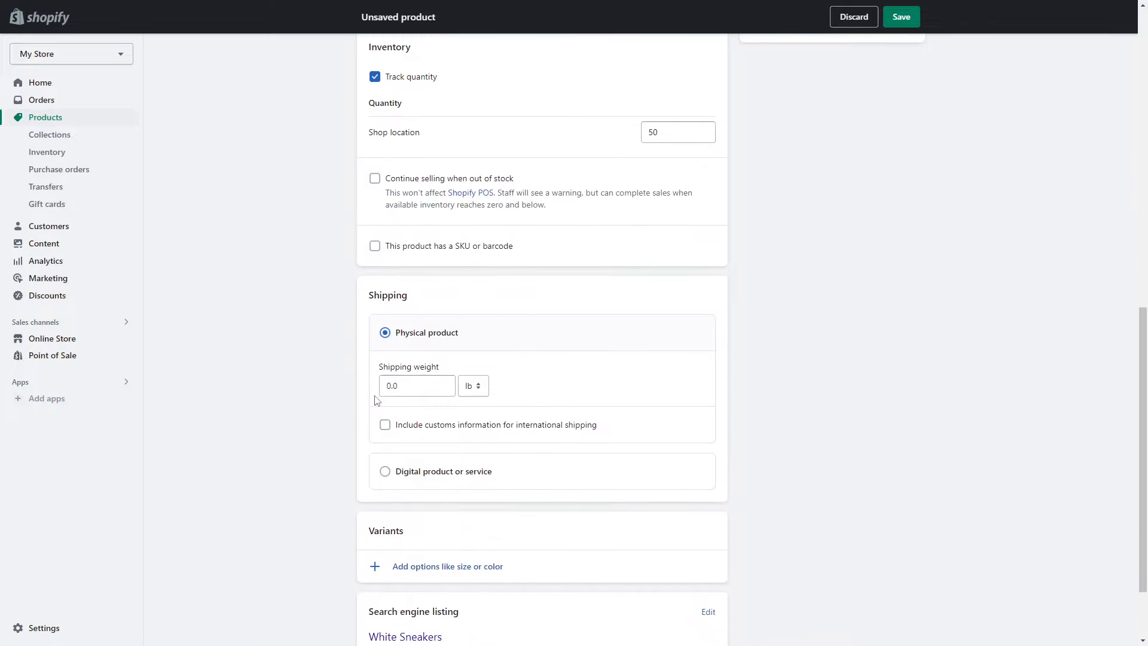
{"action": "scroll", "coordinate": [377, 400], "scroll_direction": "down", "scroll_amount": 2}
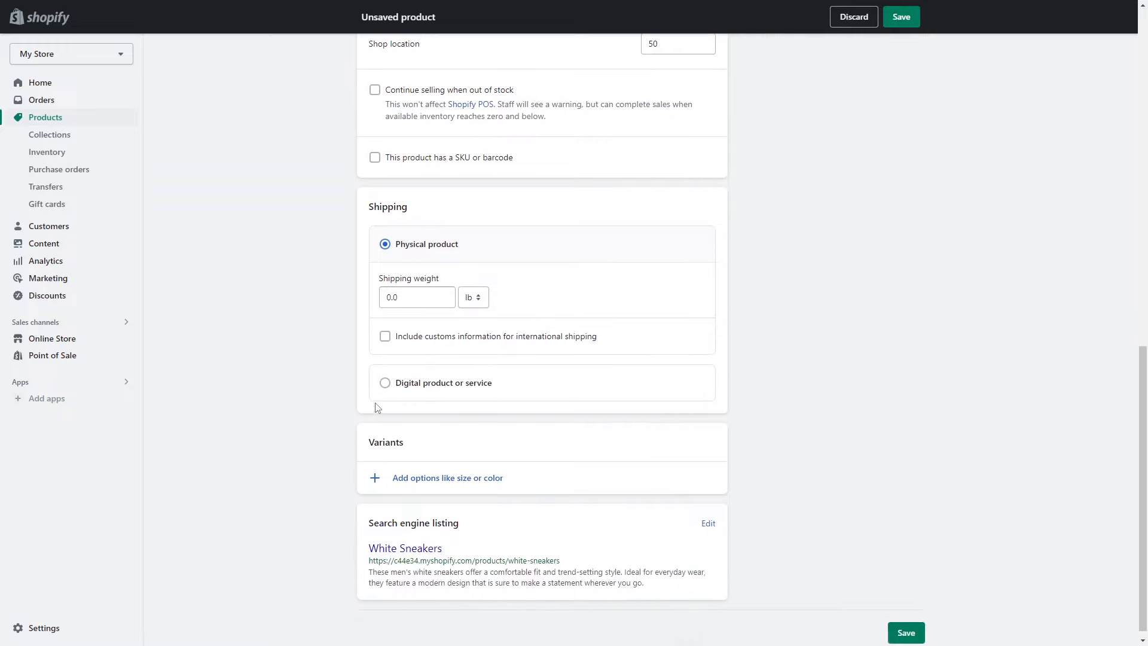
{"action": "left_click", "coordinate": [383, 490]}
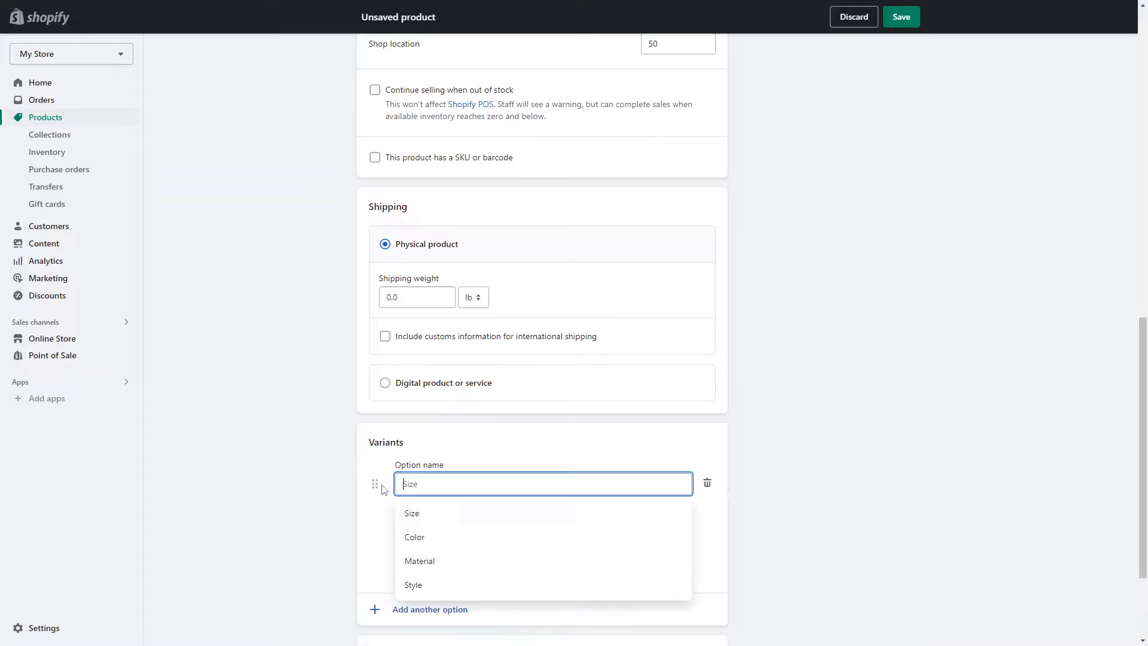
{"action": "left_click", "coordinate": [426, 512]}
{"action": "left_click", "coordinate": [427, 534]}
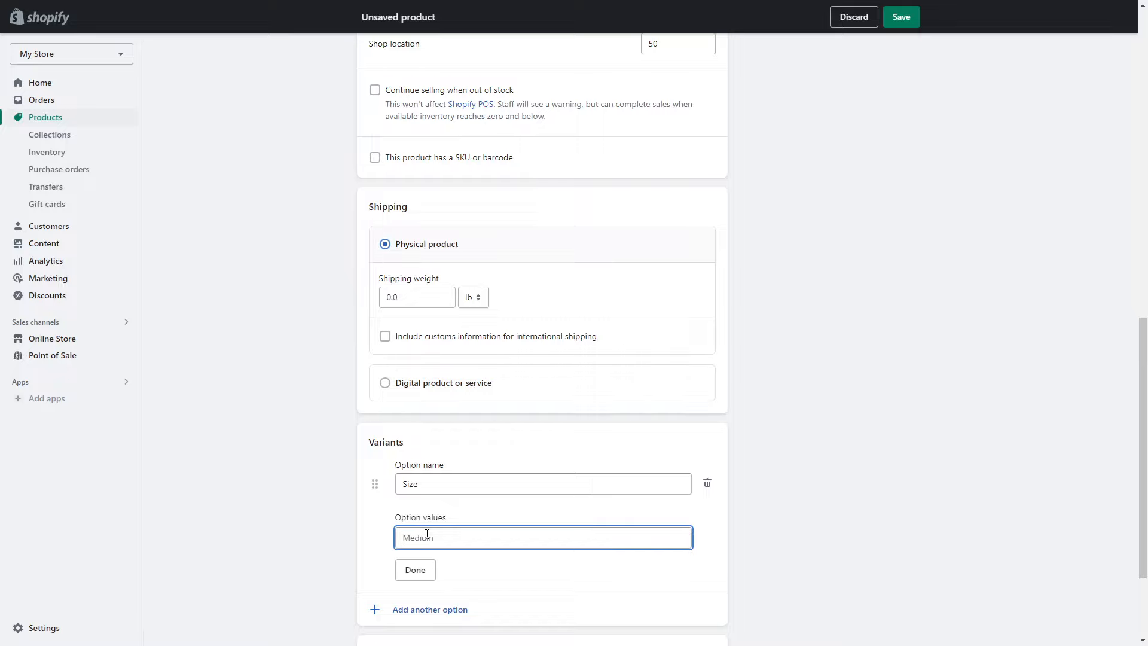
{"action": "type", "text": "8"}
{"action": "key", "text": "Tab"}
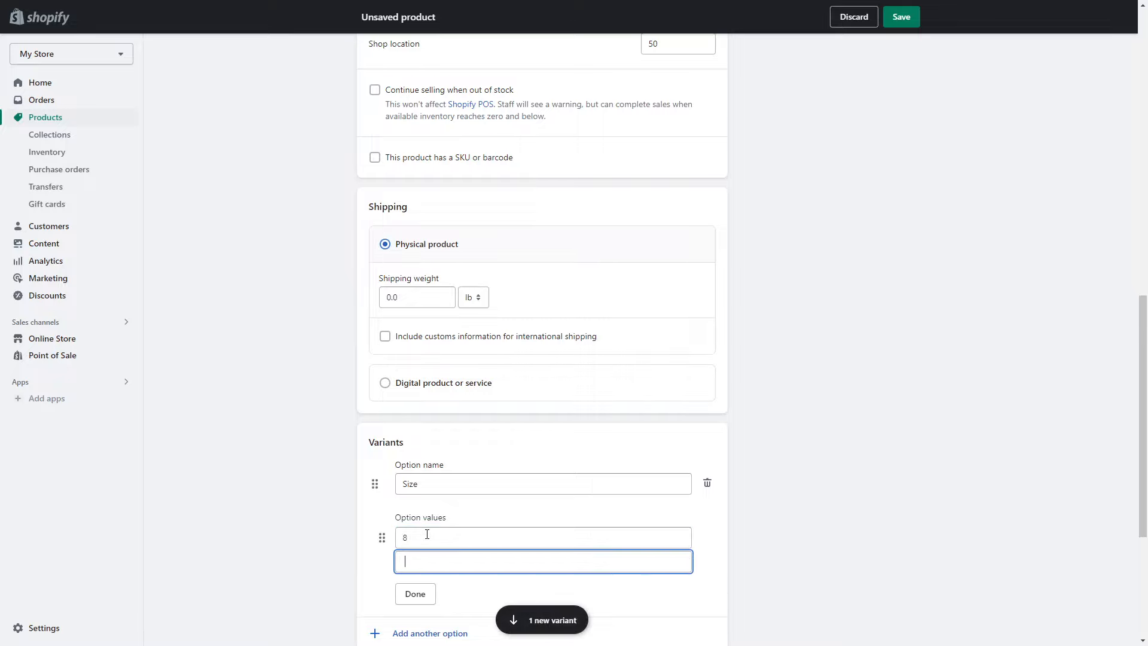
{"action": "type", "text": "9"}
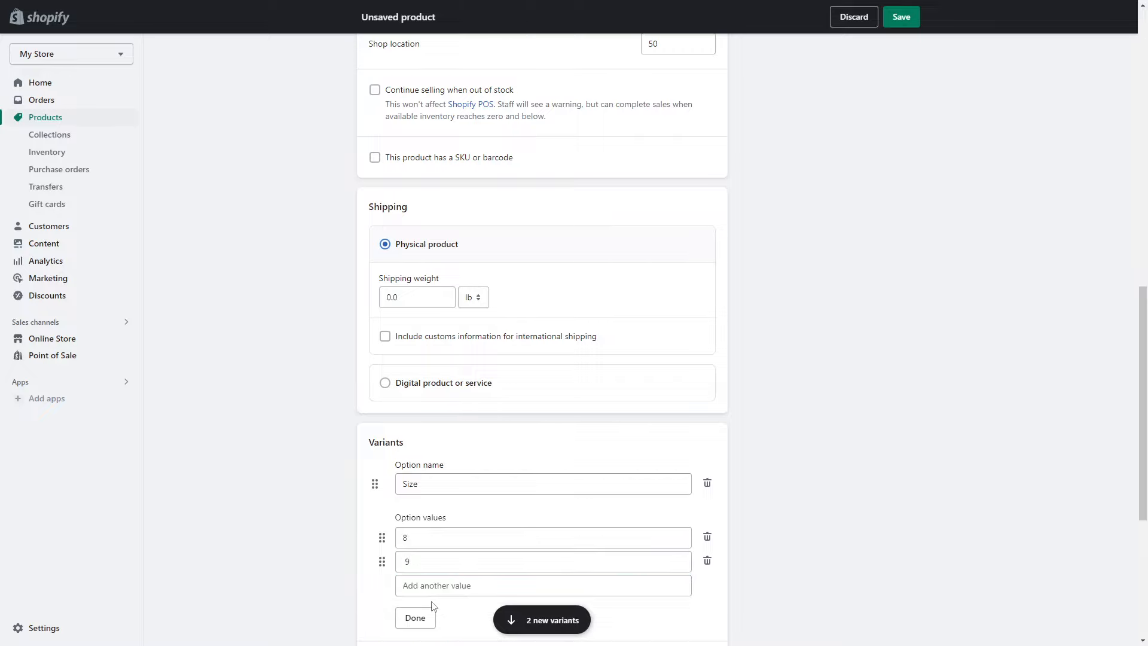
{"action": "left_click", "coordinate": [431, 586]}
{"action": "type", "text": "10"}
{"action": "scroll", "coordinate": [449, 574], "scroll_direction": "down", "scroll_amount": 2}
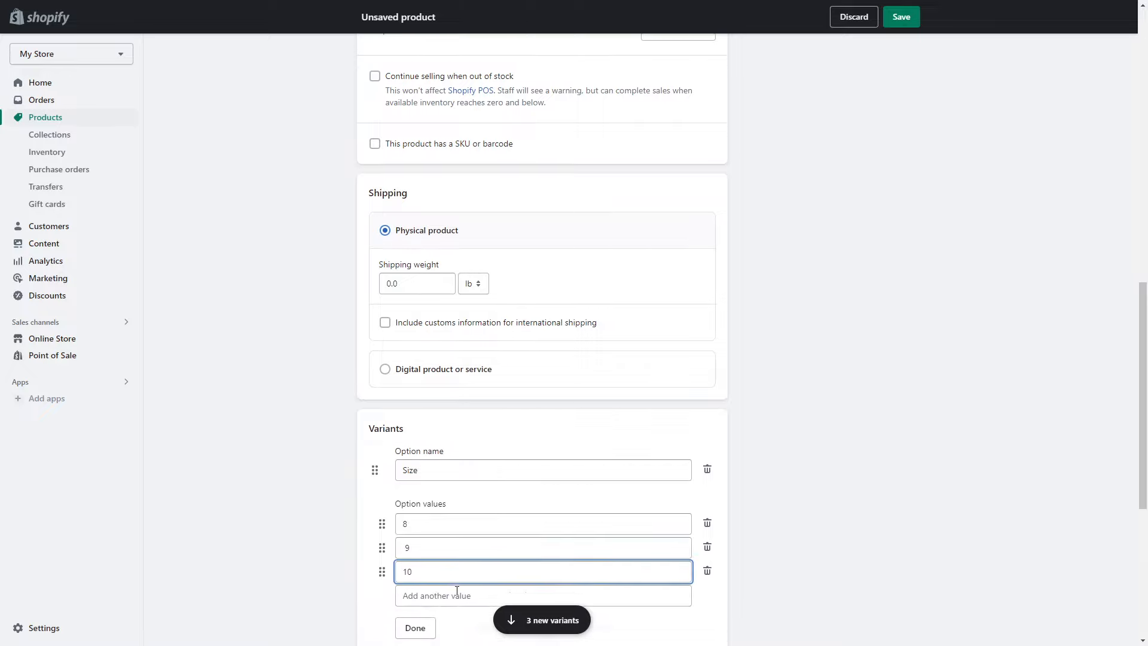
{"action": "left_click", "coordinate": [419, 531]}
{"action": "scroll", "coordinate": [520, 394], "scroll_direction": "down", "scroll_amount": 2}
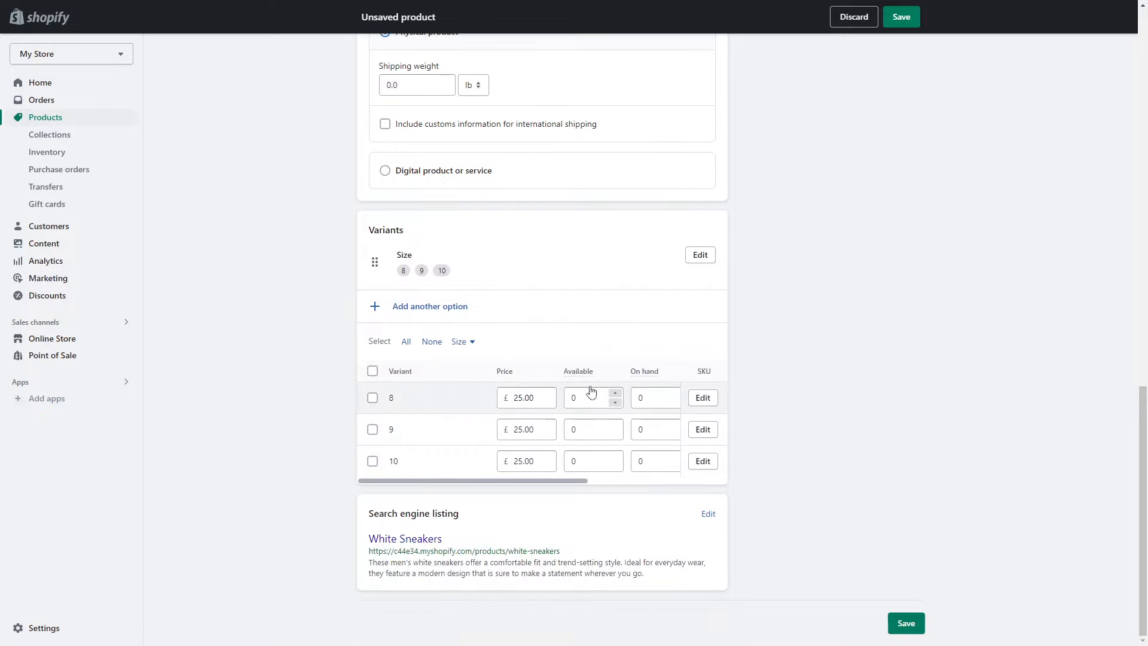
Step: Set the available stock of the size variants to 12 for size 8, 5 for size 9 and 20 for size 10
{"action": "left_click", "coordinate": [529, 399]}
{"action": "type", "text": "12"}
{"action": "key", "text": "BackSpace"}
{"action": "key", "text": "BackSpace"}
{"action": "left_click", "coordinate": [604, 404]}
{"action": "type", "text": "12"}
{"action": "left_click", "coordinate": [606, 430]}
{"action": "type", "text": "5"}
{"action": "left_click", "coordinate": [587, 462]}
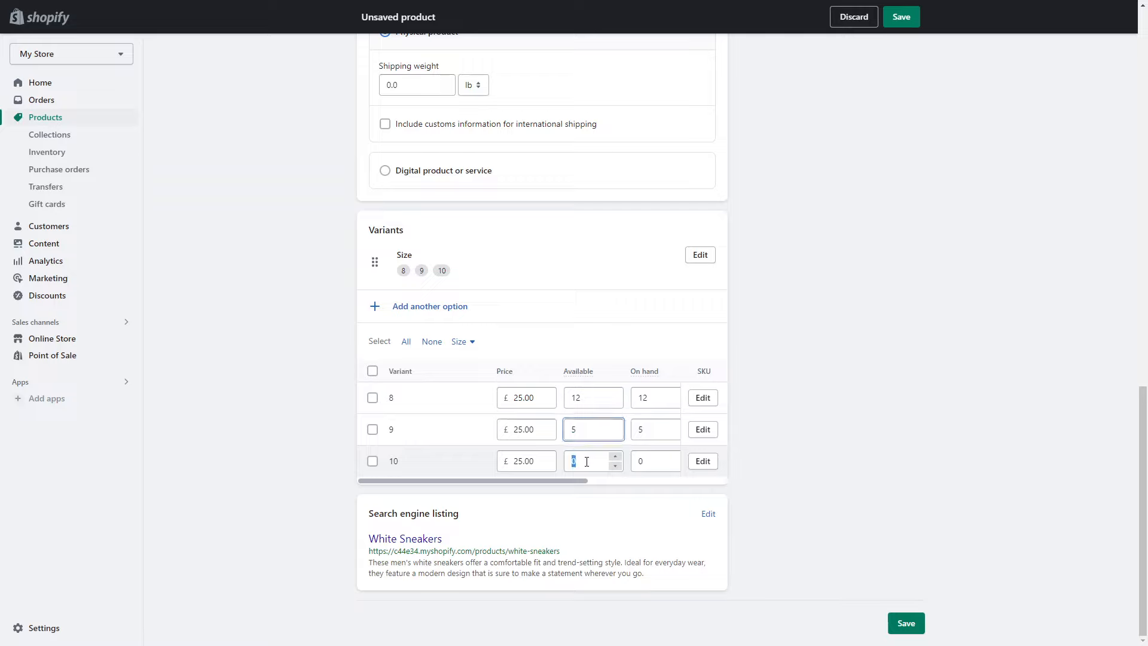
{"action": "type", "text": "20"}
{"action": "left_click", "coordinate": [738, 492]}
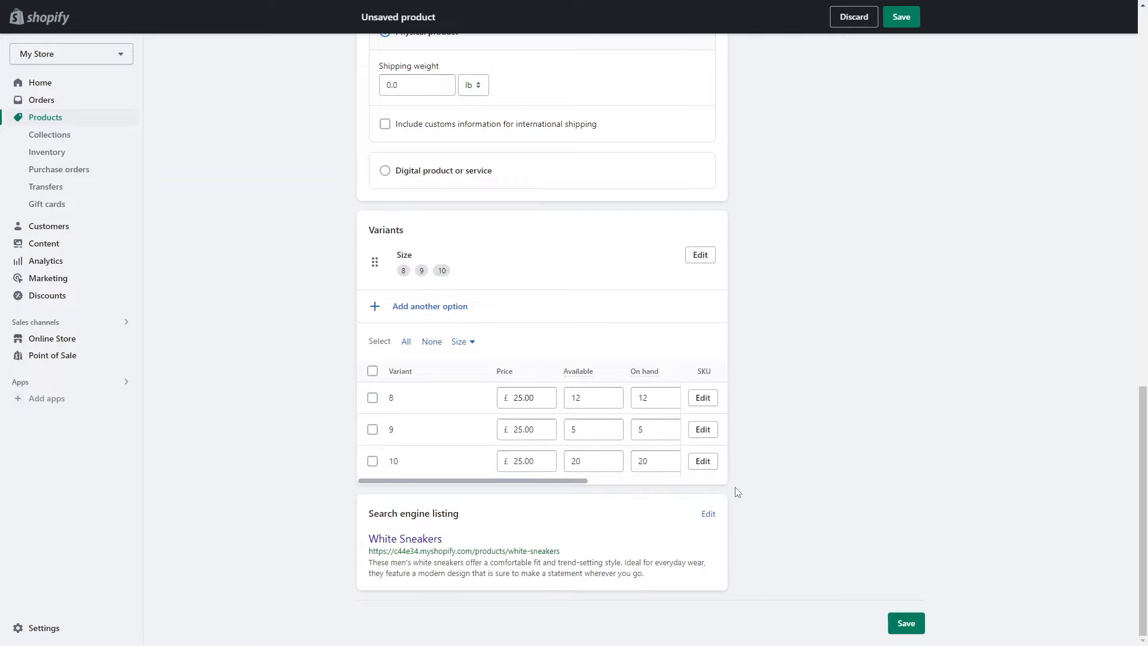
Step: Open the search engine listing for editing and review its page title, meta description and URL handle
{"action": "left_click", "coordinate": [708, 514]}
{"action": "scroll", "coordinate": [535, 496], "scroll_direction": "down", "scroll_amount": 4}
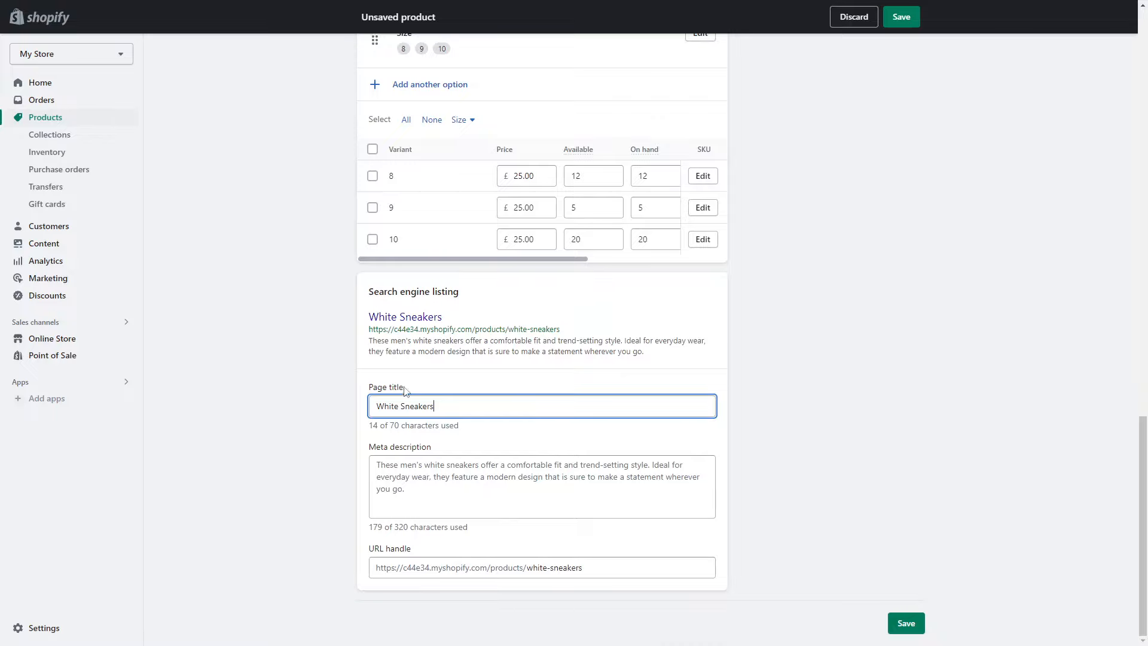
{"action": "left_click", "coordinate": [467, 511]}
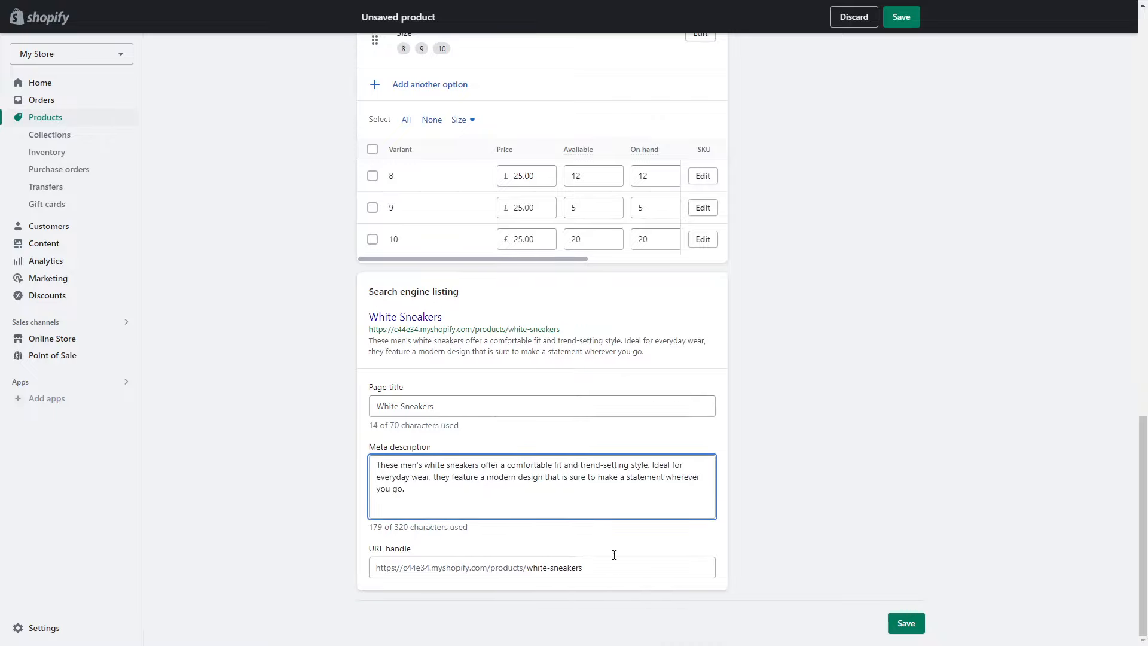
{"action": "left_click", "coordinate": [859, 531]}
Step: Try to find a "Men's" category for the product in the product organization section
{"action": "scroll", "coordinate": [860, 531], "scroll_direction": "up", "scroll_amount": 20}
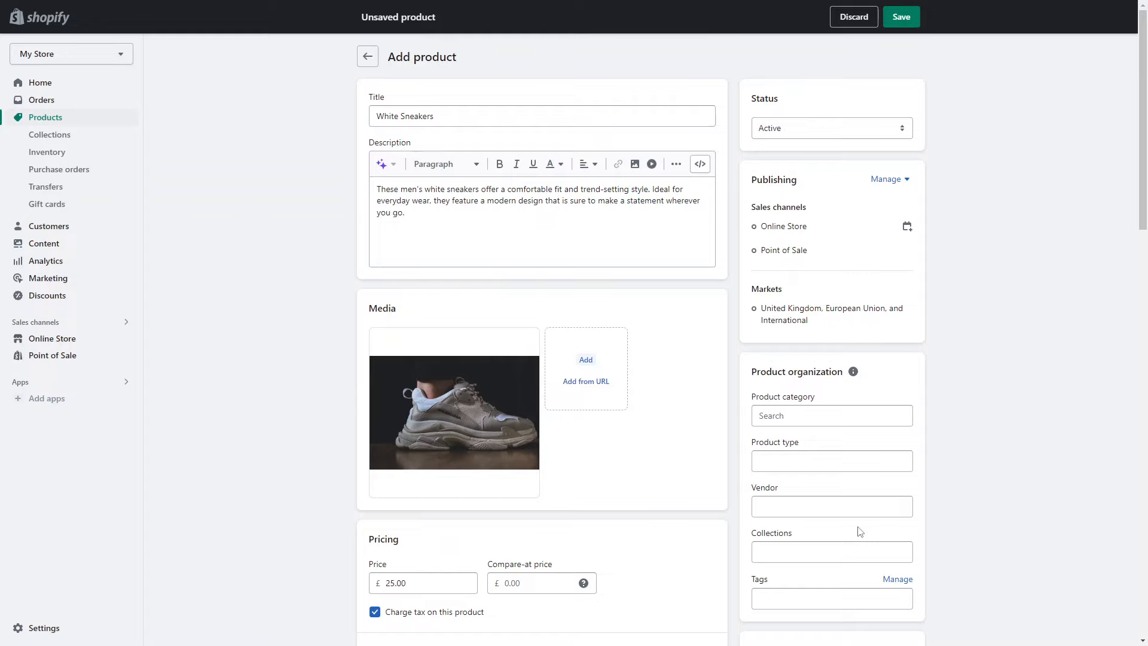
{"action": "scroll", "coordinate": [860, 532], "scroll_direction": "down", "scroll_amount": 2}
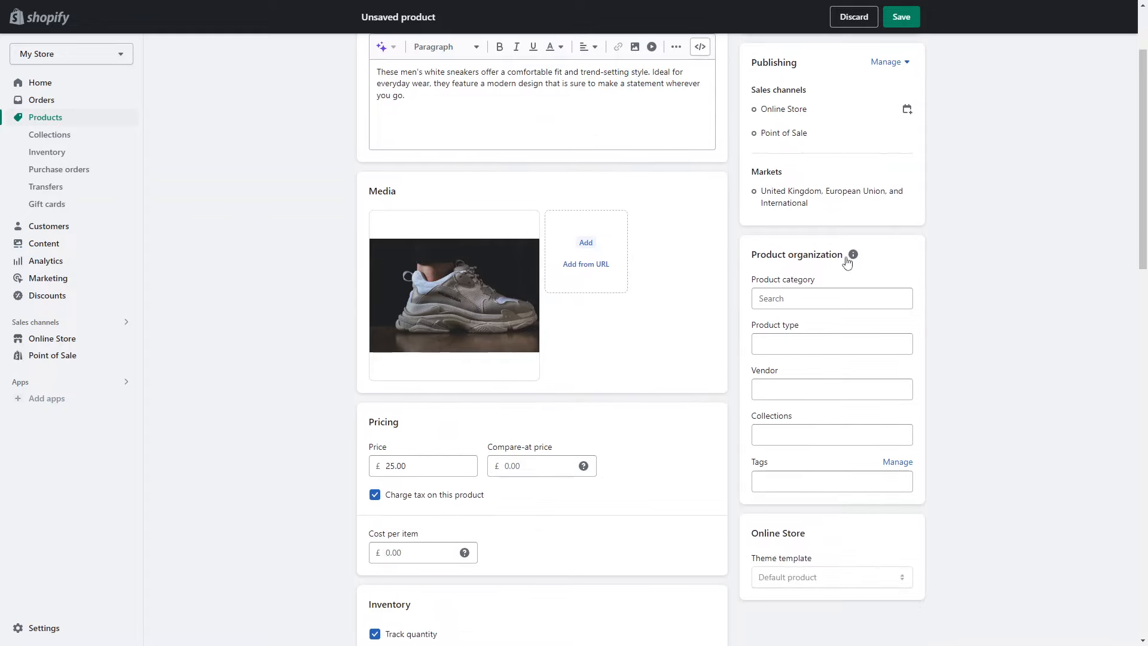
{"action": "mouse_move", "coordinate": [852, 257]}
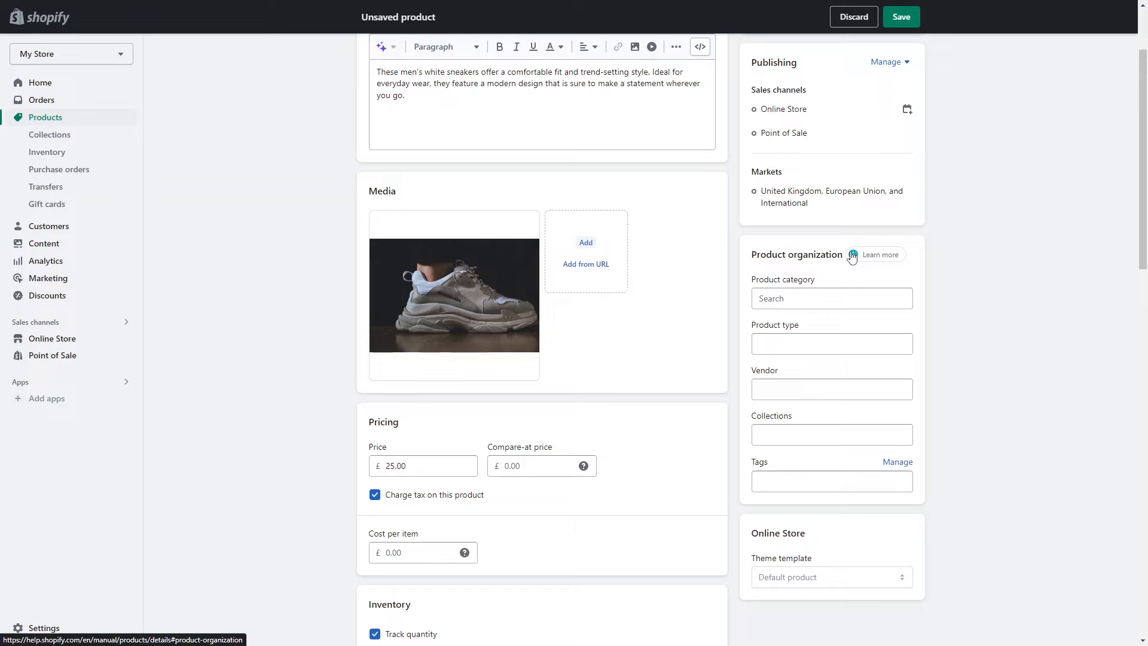
{"action": "left_click", "coordinate": [819, 302]}
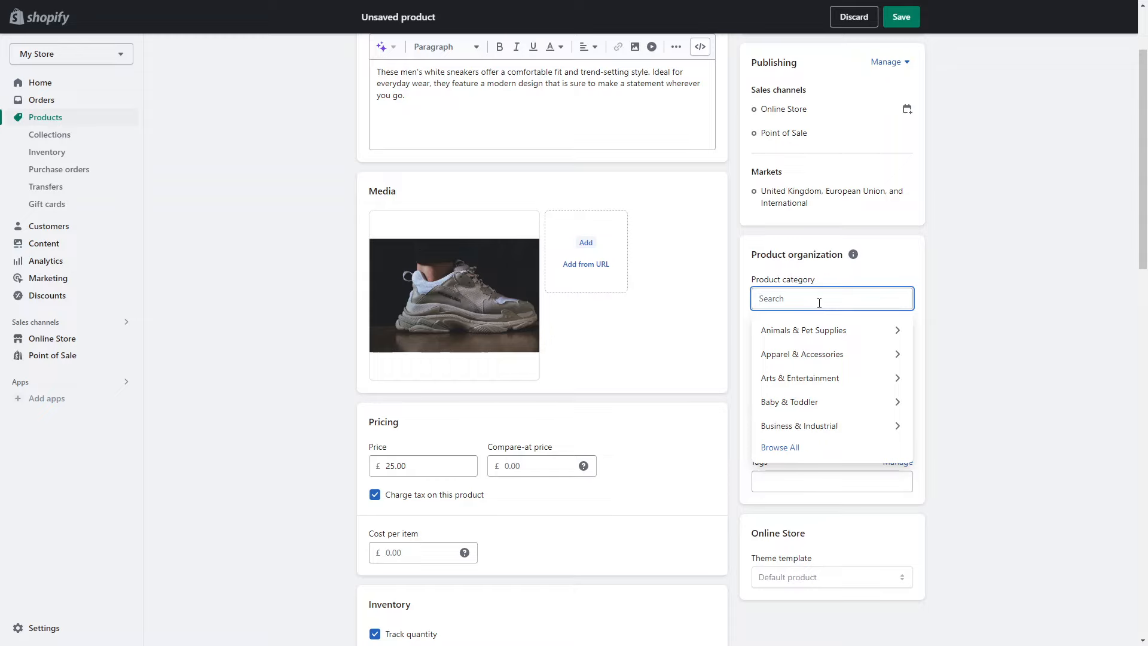
{"action": "left_click", "coordinate": [970, 319]}
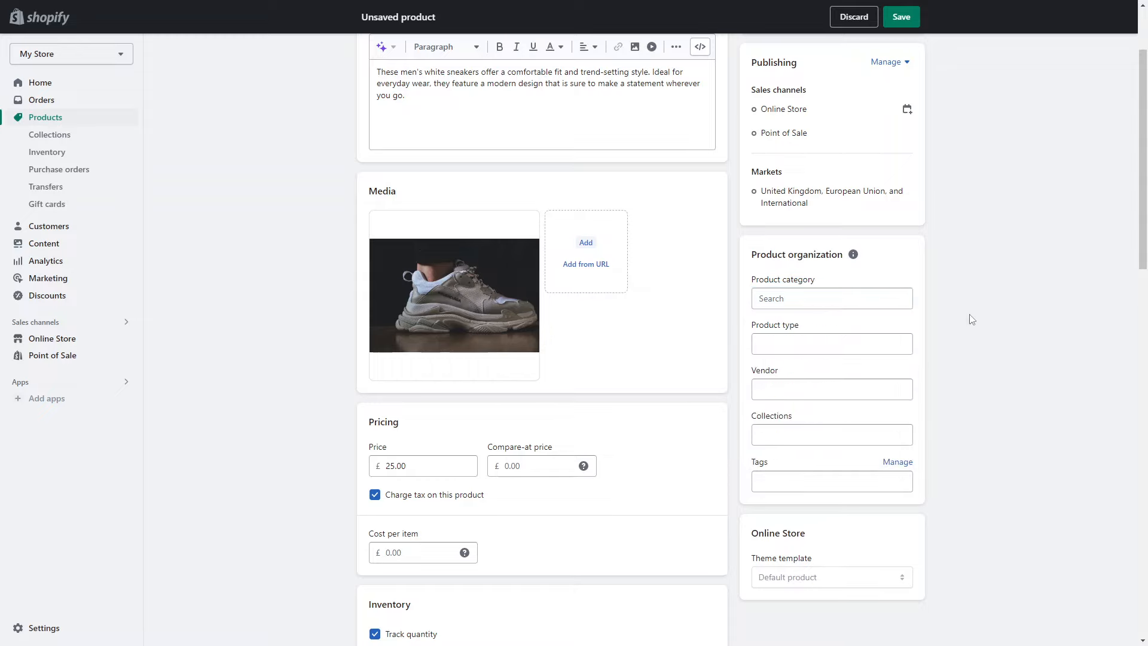
{"action": "left_click", "coordinate": [825, 299]}
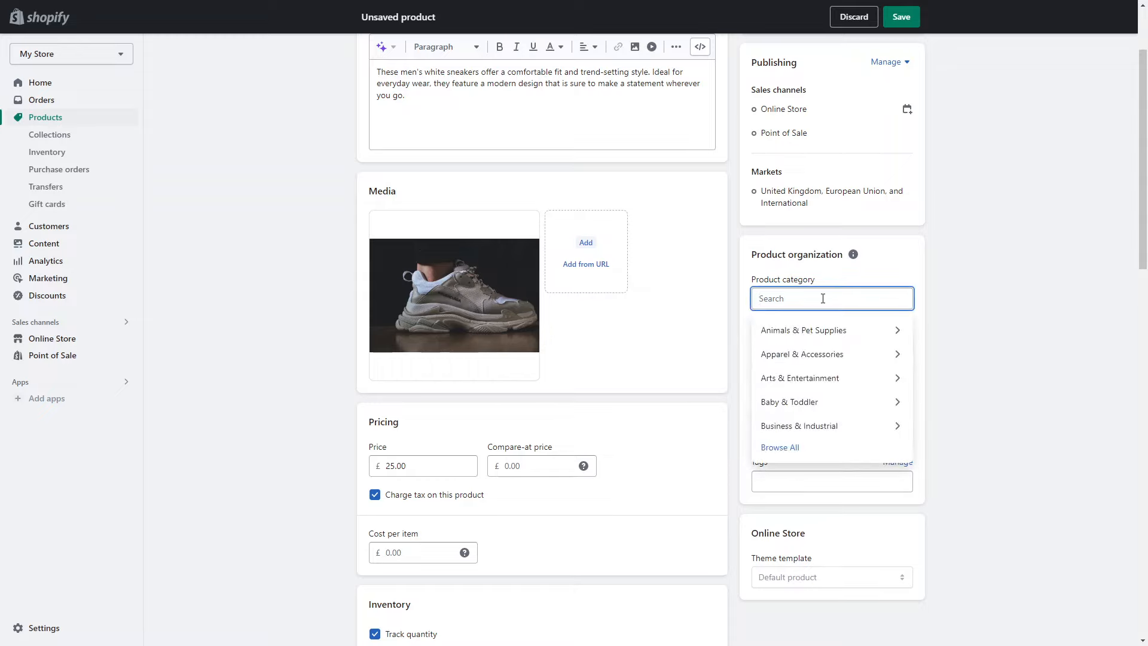
{"action": "type", "text": "Mens"}
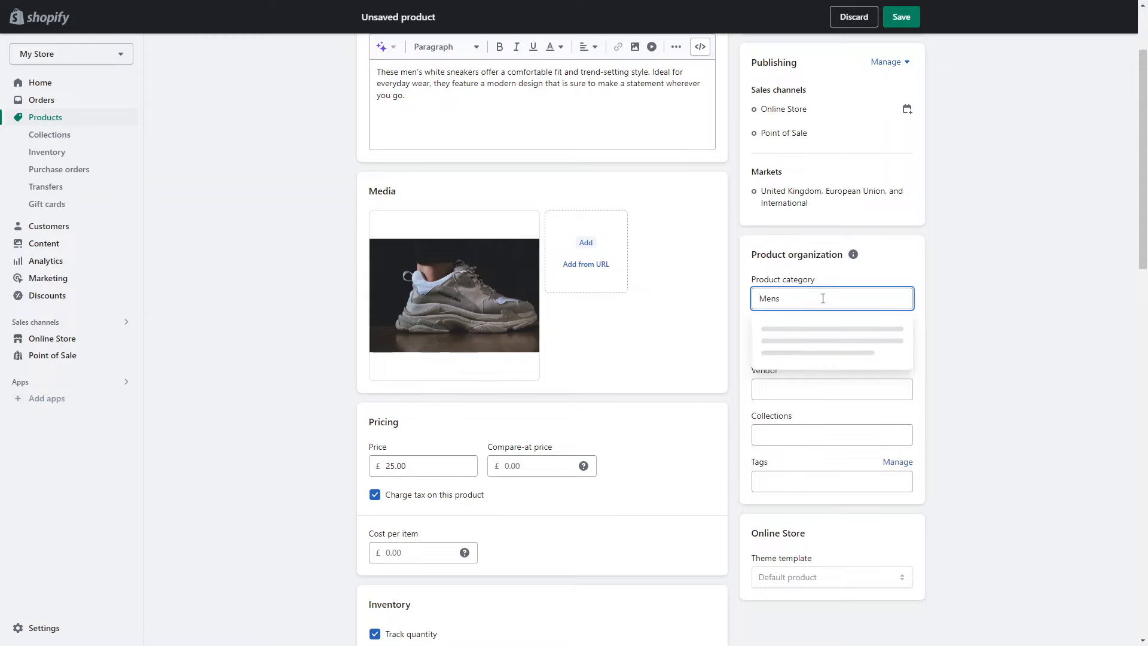
{"action": "key", "text": "BackSpace"}
{"action": "type", "text": "'s"}
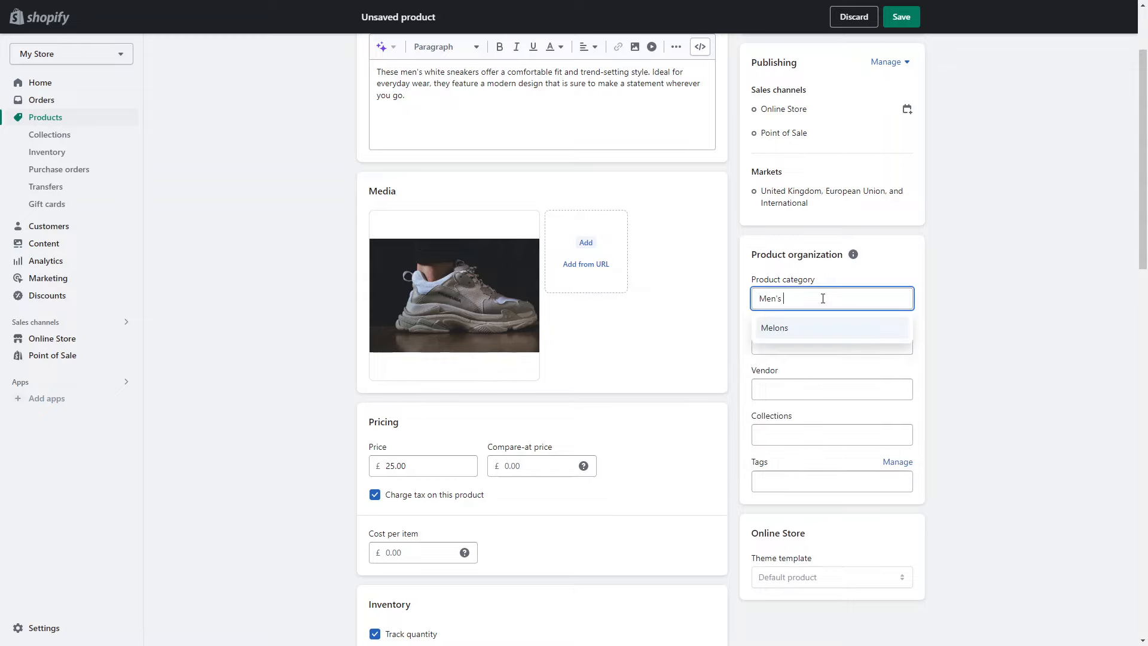
{"action": "key", "text": "BackSpace"}
{"action": "key", "text": "BackSpace"}
{"action": "key", "text": "BackSpace"}
{"action": "key", "text": "BackSpace"}
{"action": "key", "text": "BackSpace"}
{"action": "key", "text": "BackSpace"}
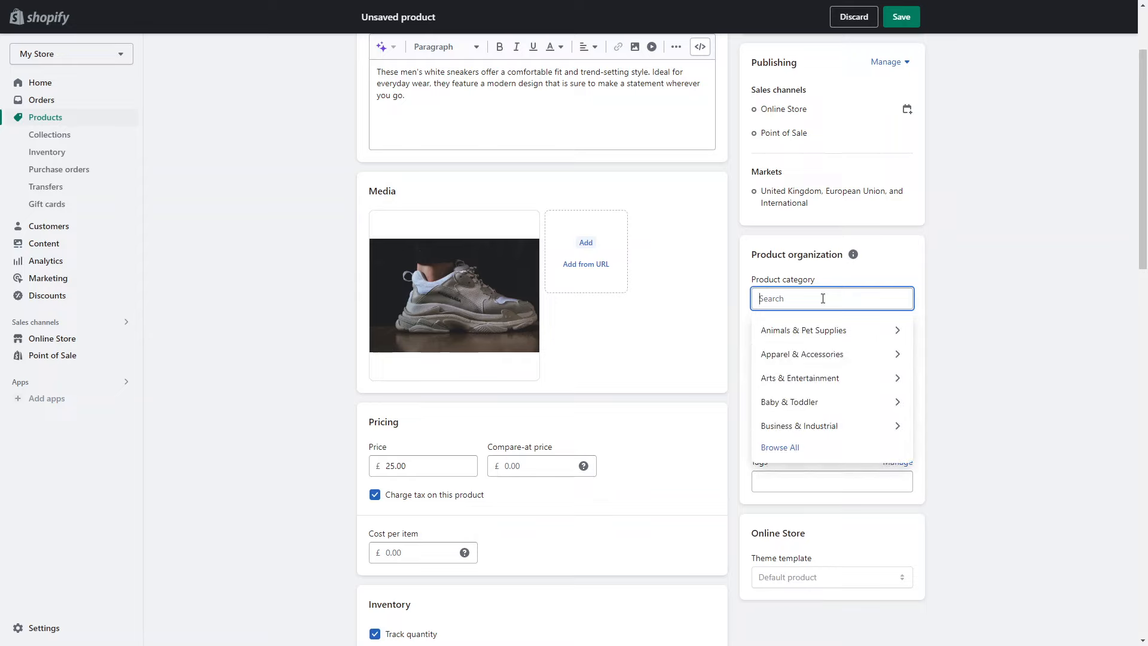
Step: Set the product category to Shoes
{"action": "type", "text": "shoes"}
{"action": "key", "text": "BackSpace"}
{"action": "key", "text": "BackSpace"}
{"action": "key", "text": "BackSpace"}
{"action": "key", "text": "BackSpace"}
{"action": "key", "text": "BackSpace"}
{"action": "type", "text": "S"}
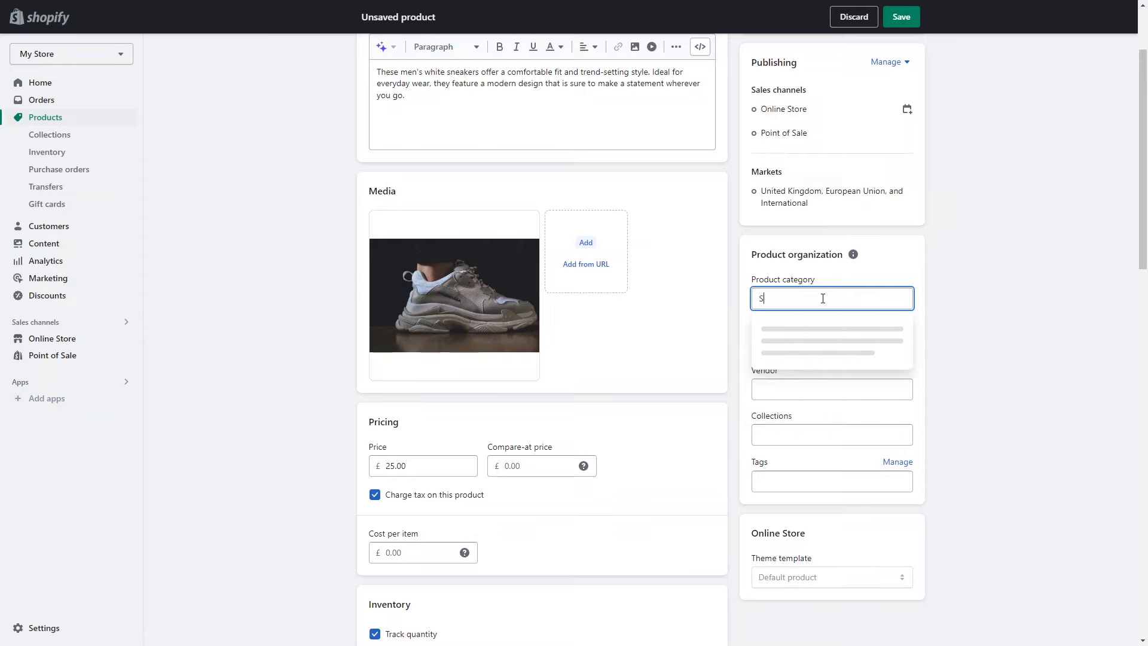
{"action": "type", "text": "hoes"}
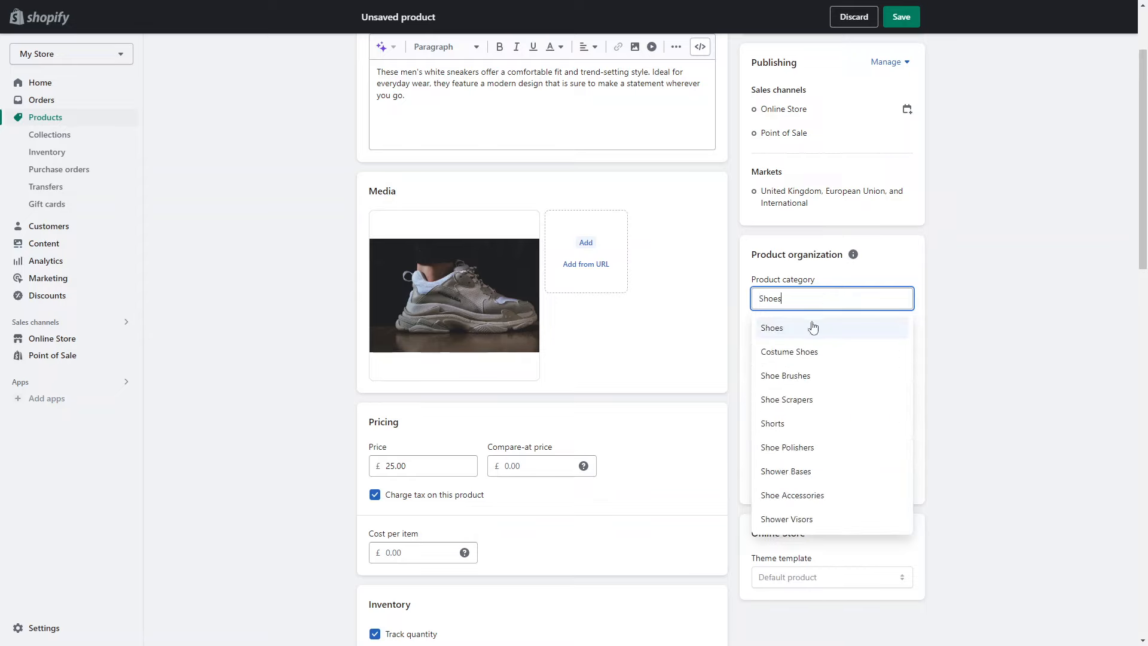
{"action": "left_click", "coordinate": [813, 327]}
Step: Try to create a "Mens" collection from the unsaved product's collections, staying on the product page
{"action": "left_click", "coordinate": [802, 427]}
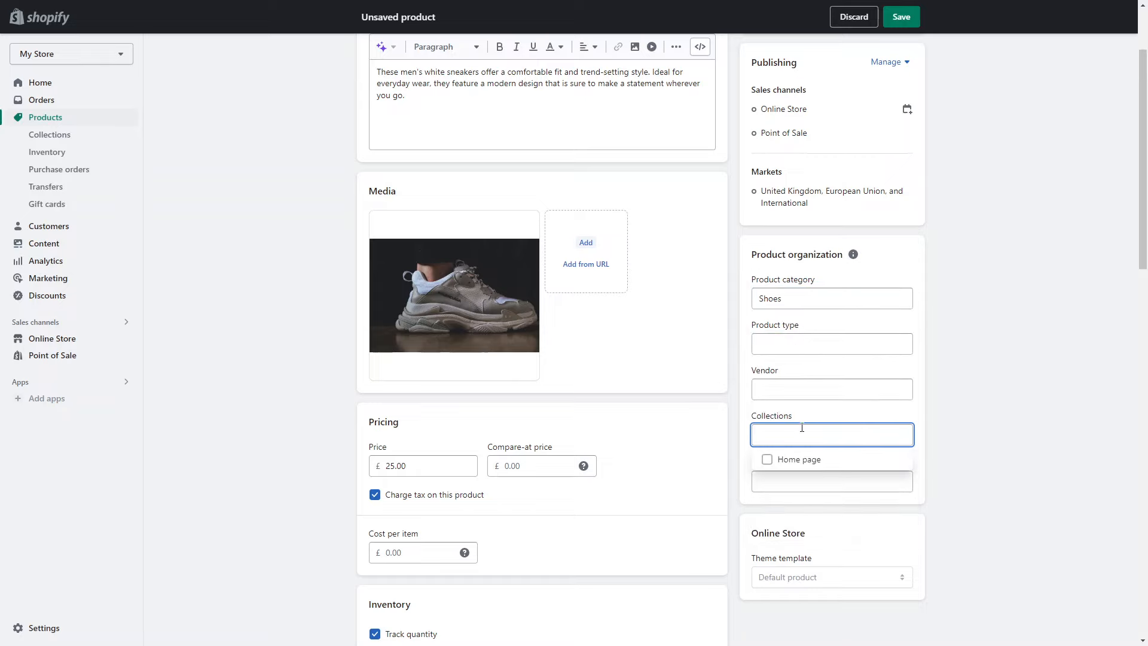
{"action": "type", "text": "Men"}
{"action": "key", "text": "BackSpace"}
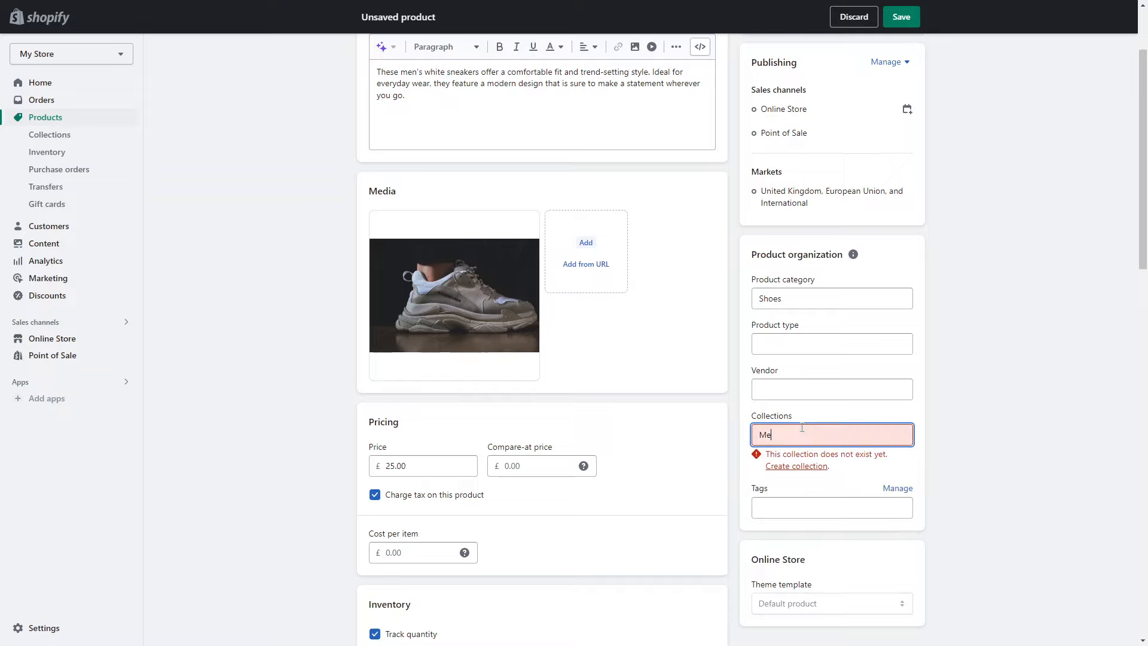
{"action": "type", "text": "n'"}
{"action": "key", "text": "BackSpace"}
{"action": "type", "text": "s"}
{"action": "left_click", "coordinate": [804, 465]}
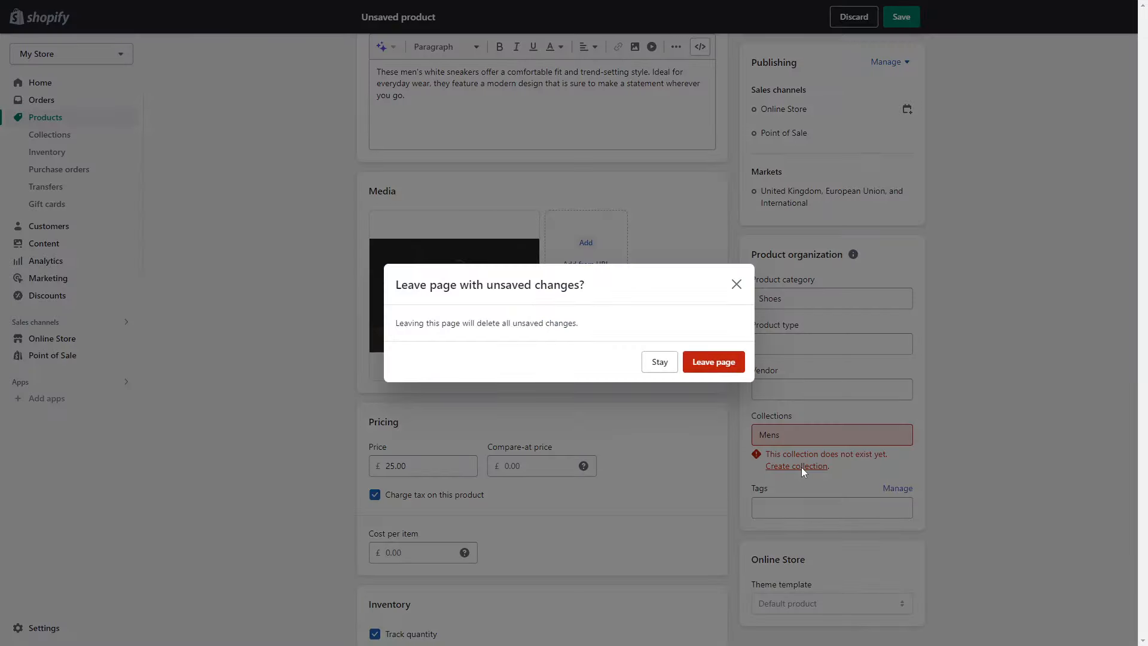
{"action": "left_click", "coordinate": [660, 363]}
Step: Save the White Sneakers product and remove the Home page collection from it
{"action": "left_click", "coordinate": [900, 17]}
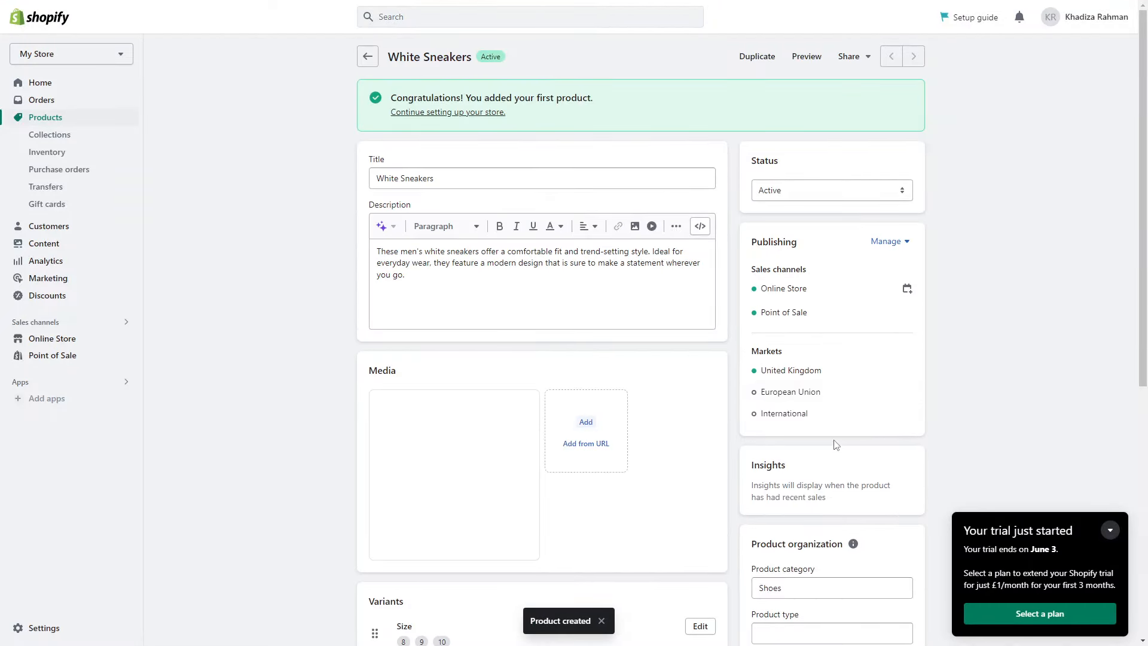
{"action": "scroll", "coordinate": [835, 444], "scroll_direction": "down", "scroll_amount": 3}
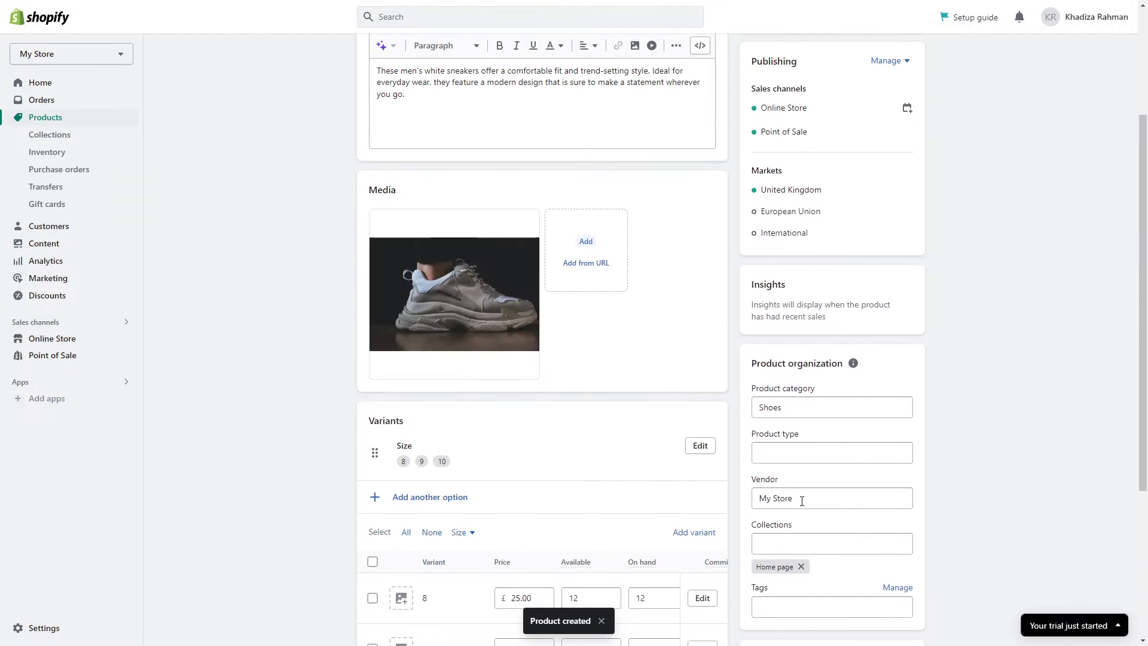
{"action": "scroll", "coordinate": [817, 559], "scroll_direction": "down", "scroll_amount": 1}
{"action": "left_click", "coordinate": [801, 538]}
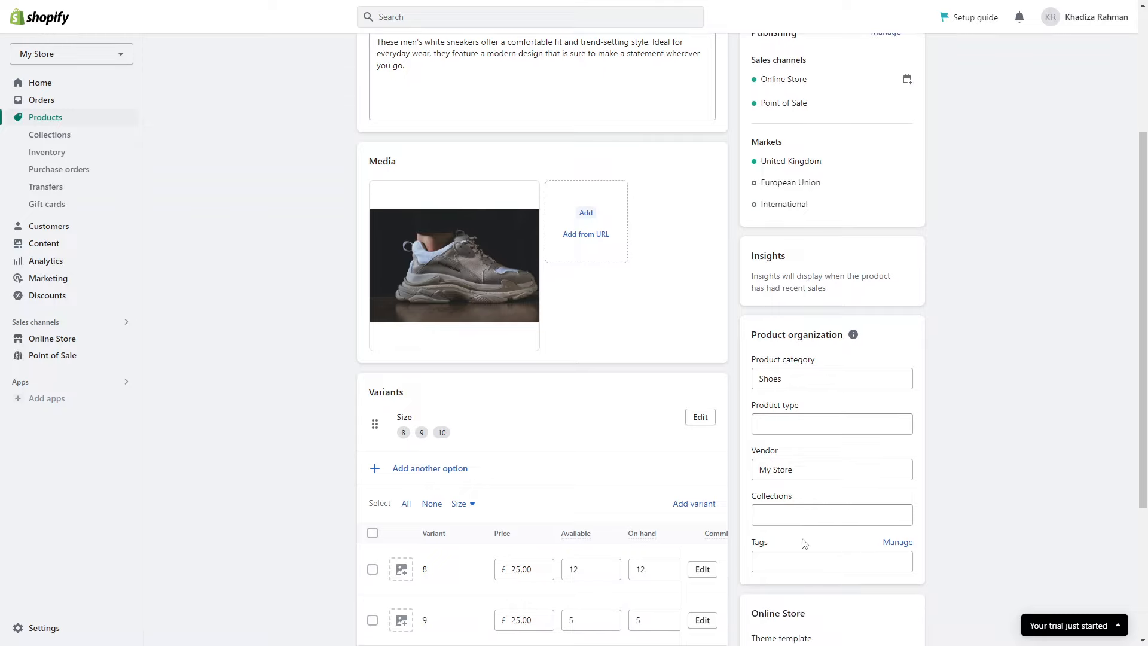
Step: Start a new collection titled "Mens" from the product's collections, leaving the product page without saving its changes
{"action": "left_click", "coordinate": [797, 516]}
{"action": "type", "text": "M"}
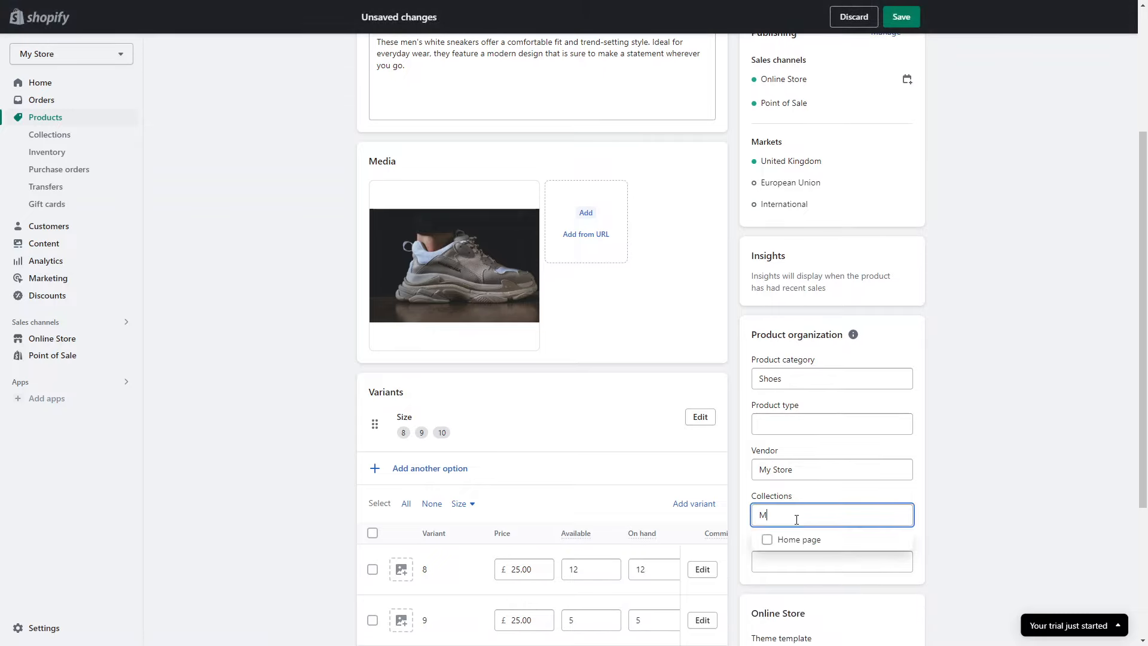
{"action": "type", "text": "ens"}
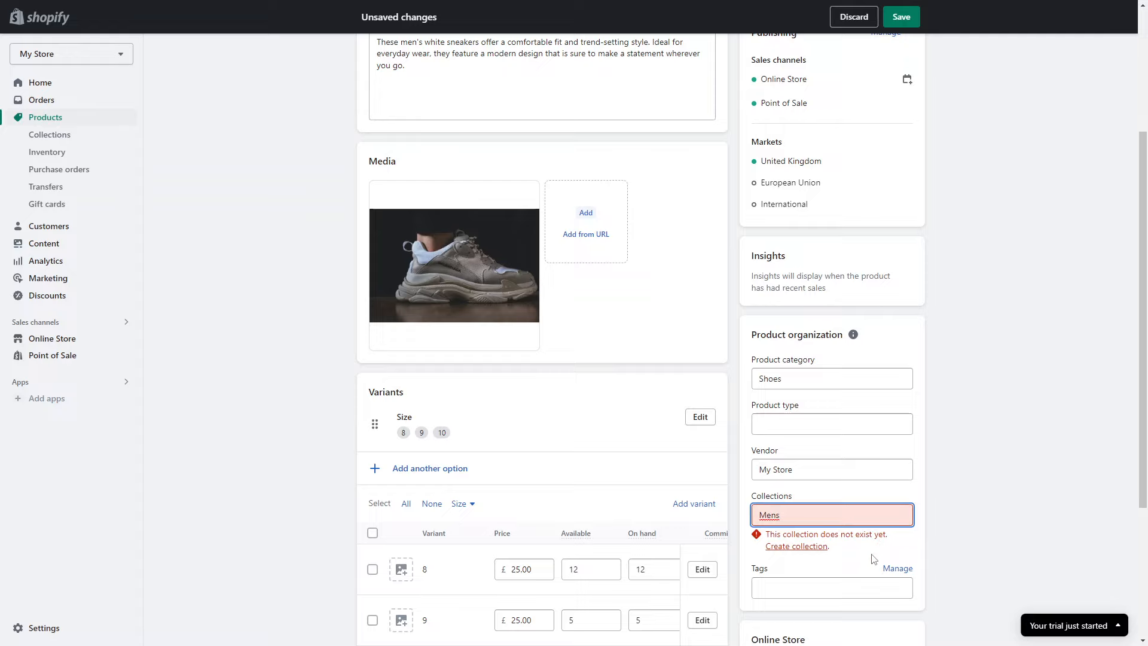
{"action": "left_click", "coordinate": [810, 547]}
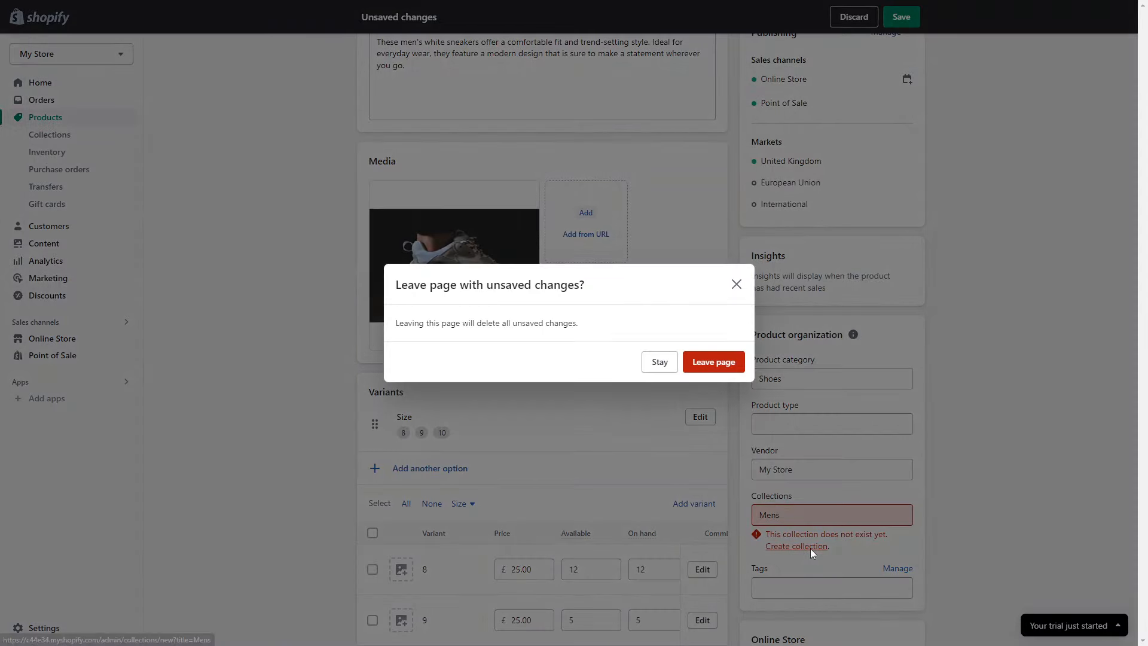
{"action": "left_click", "coordinate": [709, 359]}
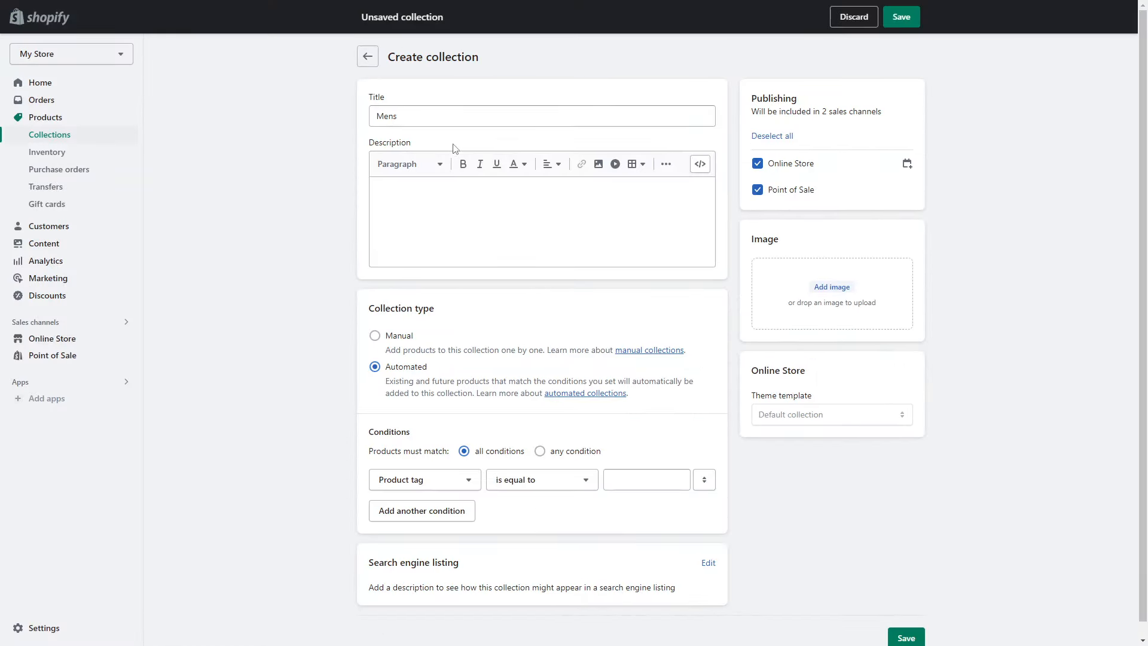
Step: Try to save the Mens collection with an empty product tag condition, and stay on the collection page
{"action": "left_click", "coordinate": [901, 17]}
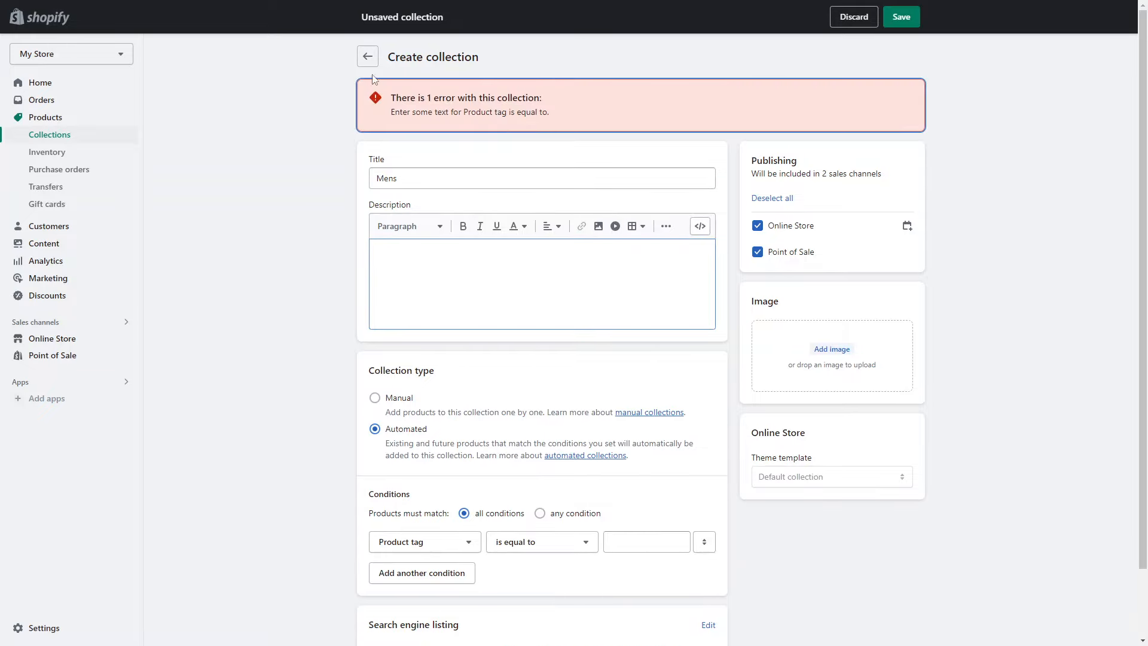
{"action": "left_click", "coordinate": [366, 56]}
{"action": "left_click", "coordinate": [736, 284]}
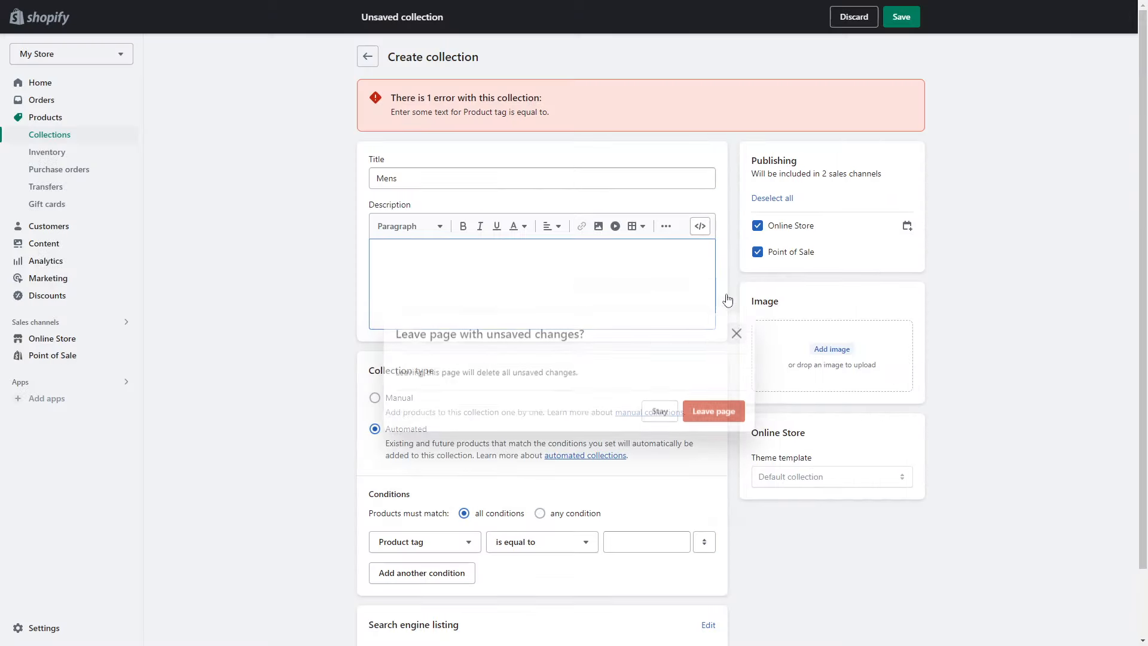
Step: Switch the Mens collection type to Manual, save the collection and return to the collections list
{"action": "scroll", "coordinate": [450, 408], "scroll_direction": "down", "scroll_amount": 1}
{"action": "left_click", "coordinate": [375, 337]}
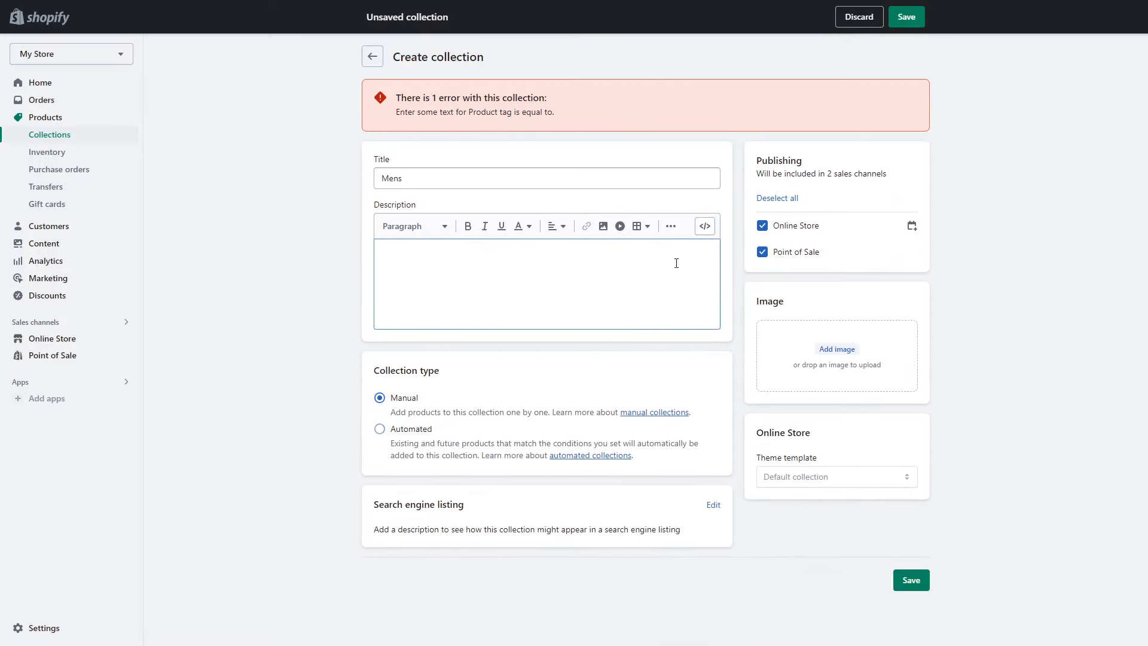
{"action": "left_click", "coordinate": [906, 18]}
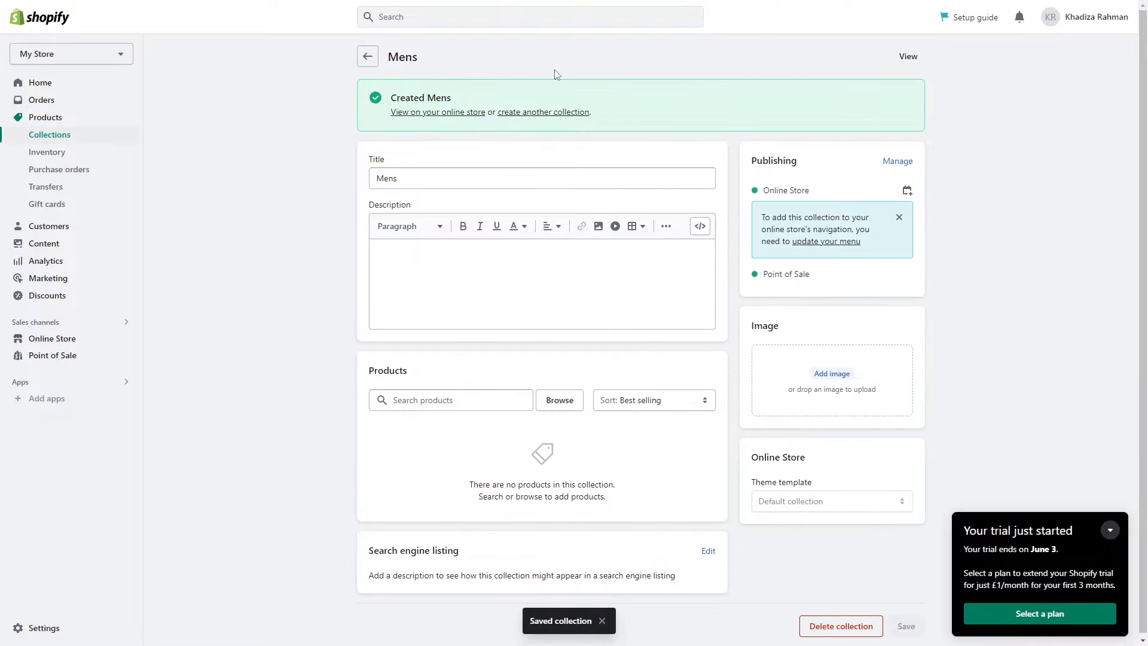
{"action": "left_click", "coordinate": [368, 56]}
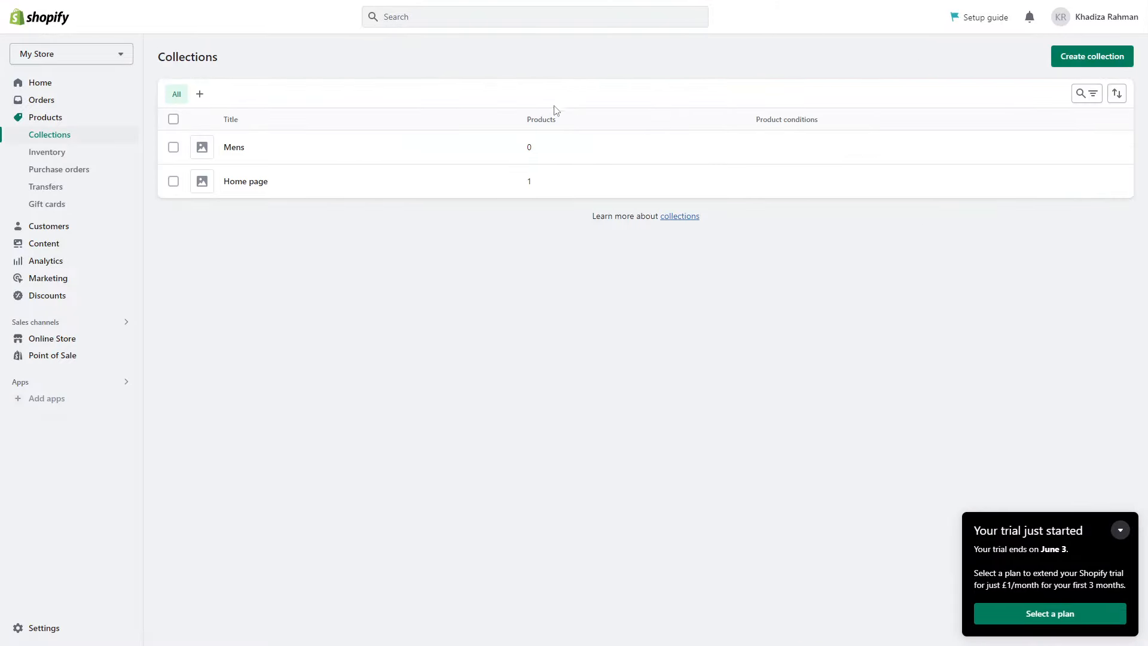
Step: Open the White Sneakers product, look through its details and return to the product list
{"action": "left_click", "coordinate": [36, 121]}
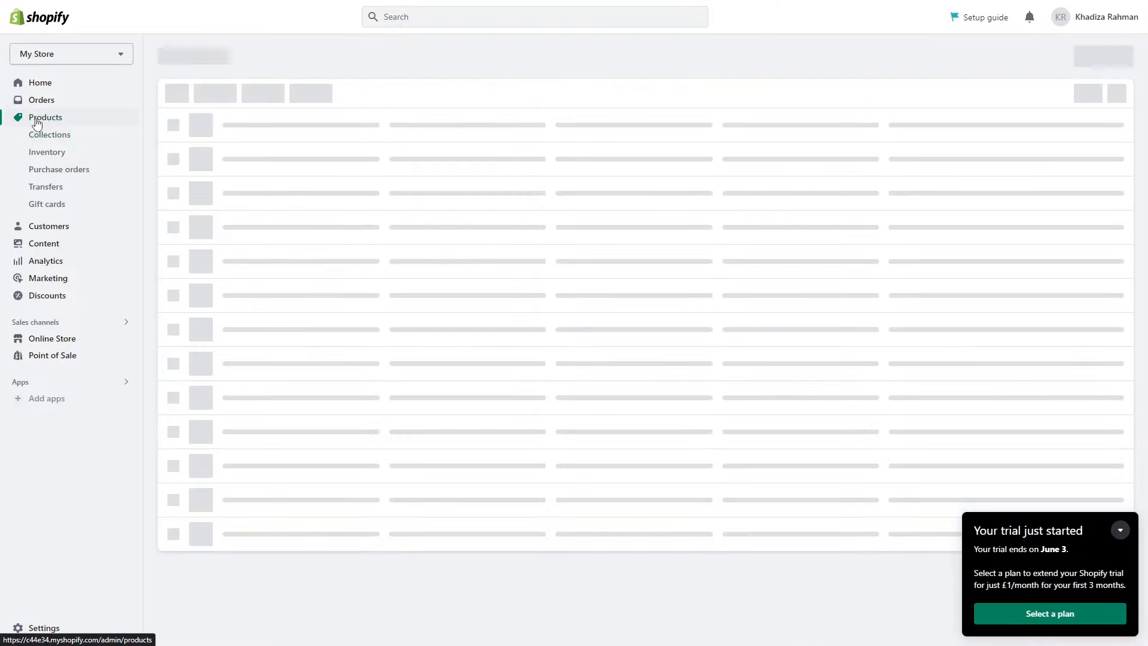
{"action": "left_click", "coordinate": [272, 148]}
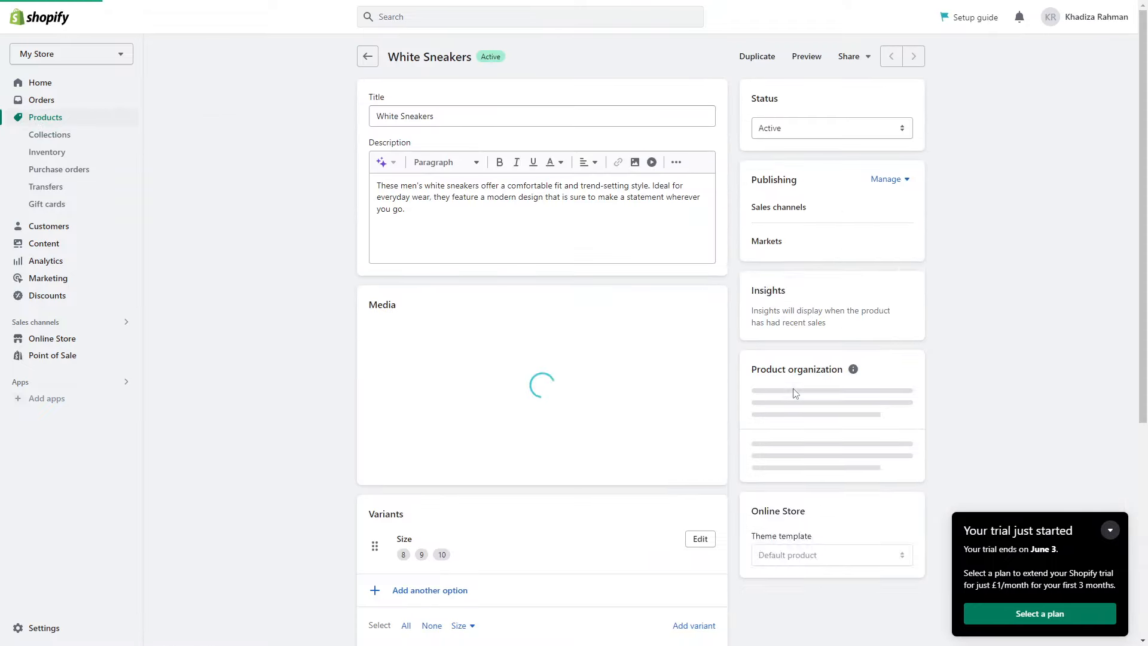
{"action": "scroll", "coordinate": [798, 563], "scroll_direction": "down", "scroll_amount": 7}
{"action": "scroll", "coordinate": [798, 563], "scroll_direction": "up", "scroll_amount": 7}
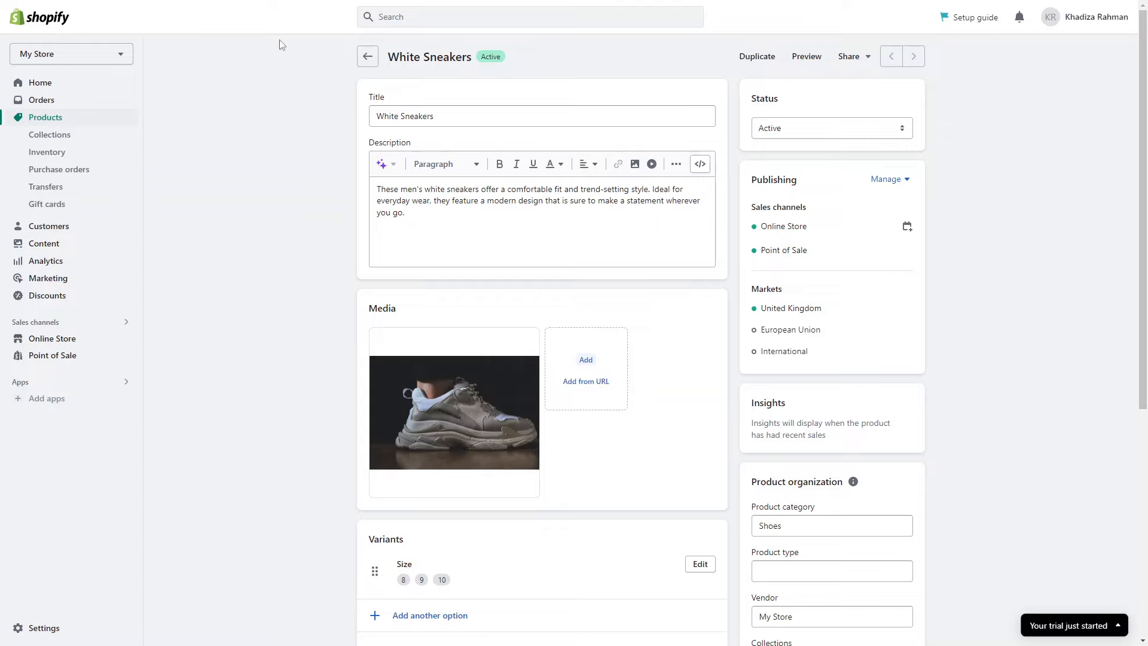
{"action": "left_click", "coordinate": [368, 56]}
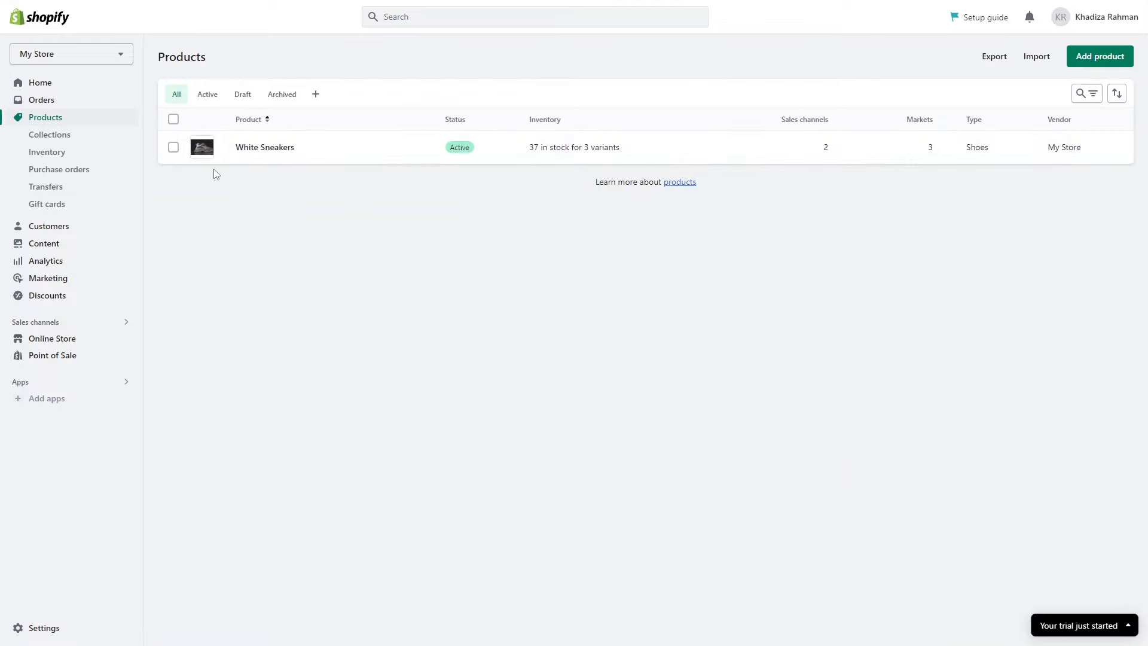
Step: Go to the store's themes from the home page setup guide and examine the popular free themes
{"action": "left_click", "coordinate": [42, 84]}
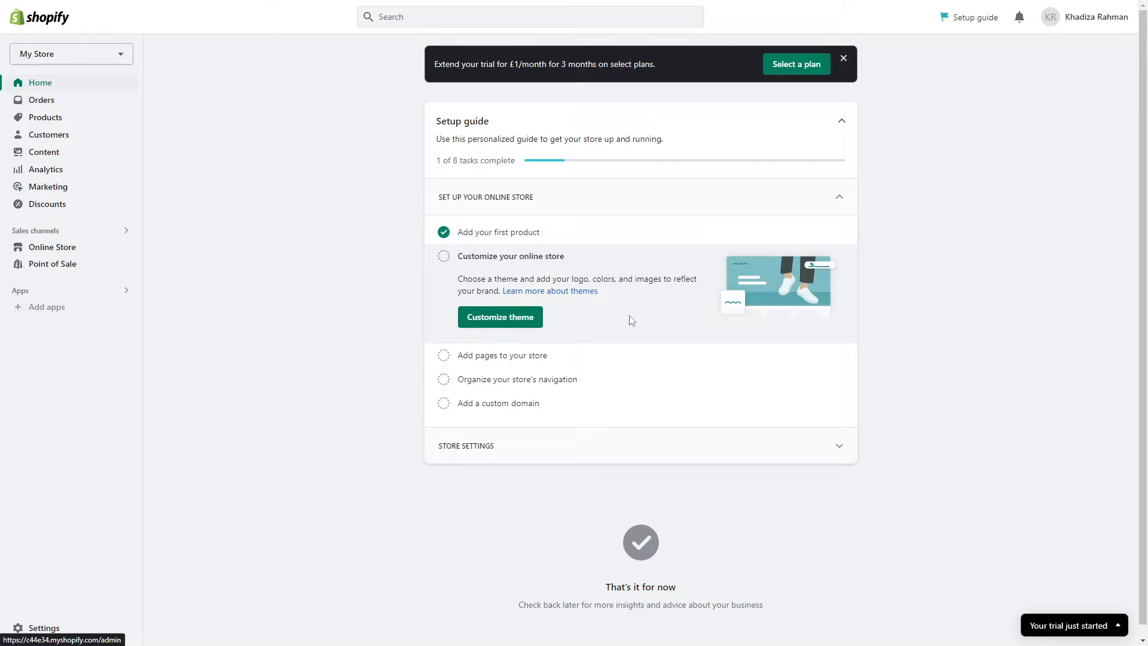
{"action": "left_click", "coordinate": [497, 319]}
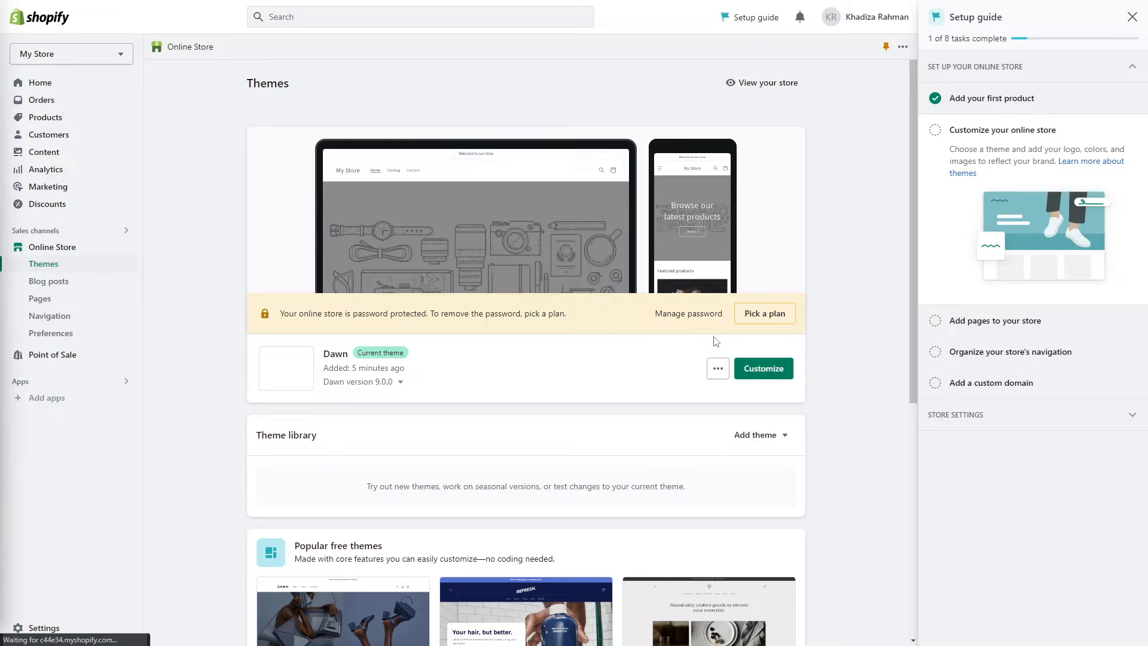
{"action": "scroll", "coordinate": [608, 433], "scroll_direction": "down", "scroll_amount": 5}
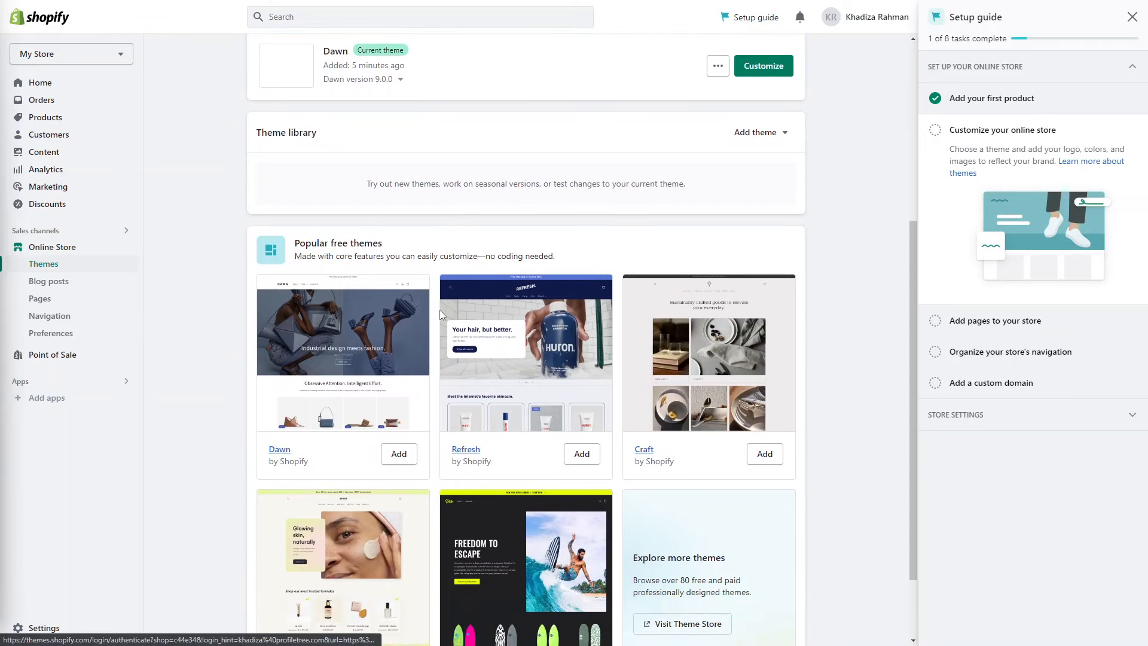
{"action": "scroll", "coordinate": [440, 309], "scroll_direction": "down", "scroll_amount": 1}
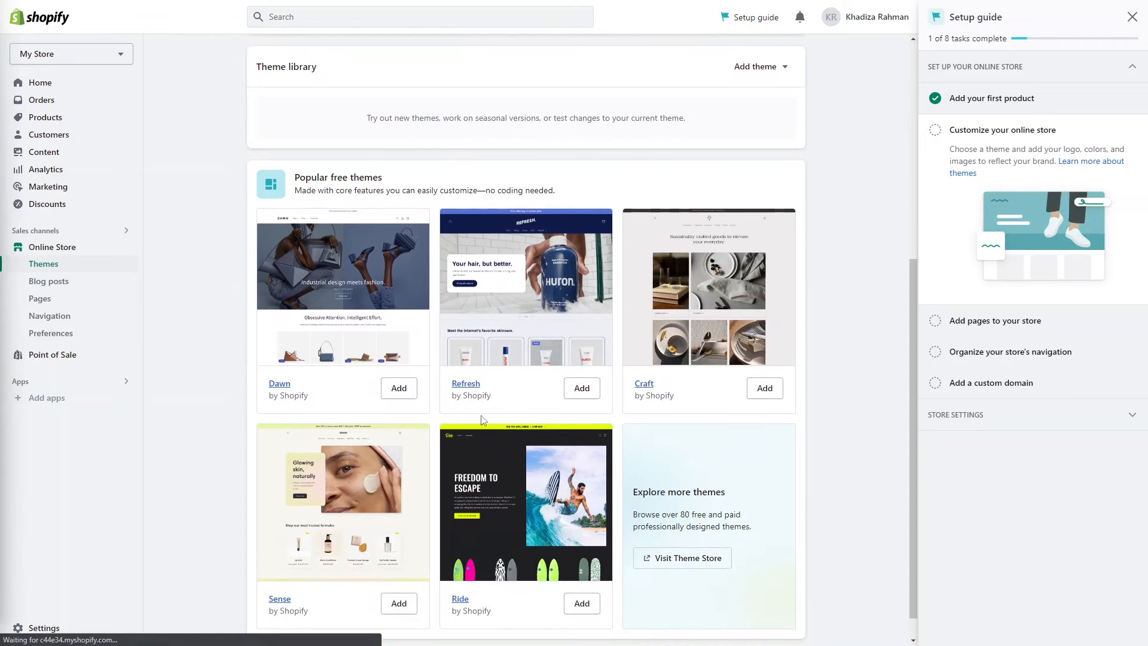
{"action": "scroll", "coordinate": [482, 416], "scroll_direction": "down", "scroll_amount": 1}
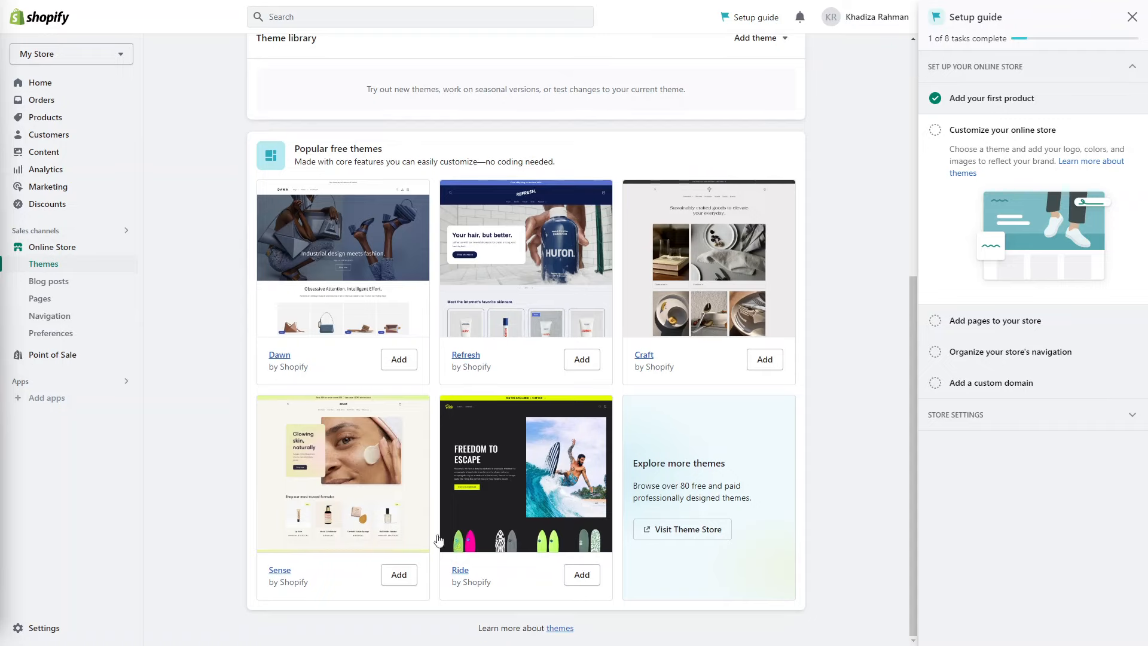
{"action": "scroll", "coordinate": [562, 453], "scroll_direction": "up", "scroll_amount": 1}
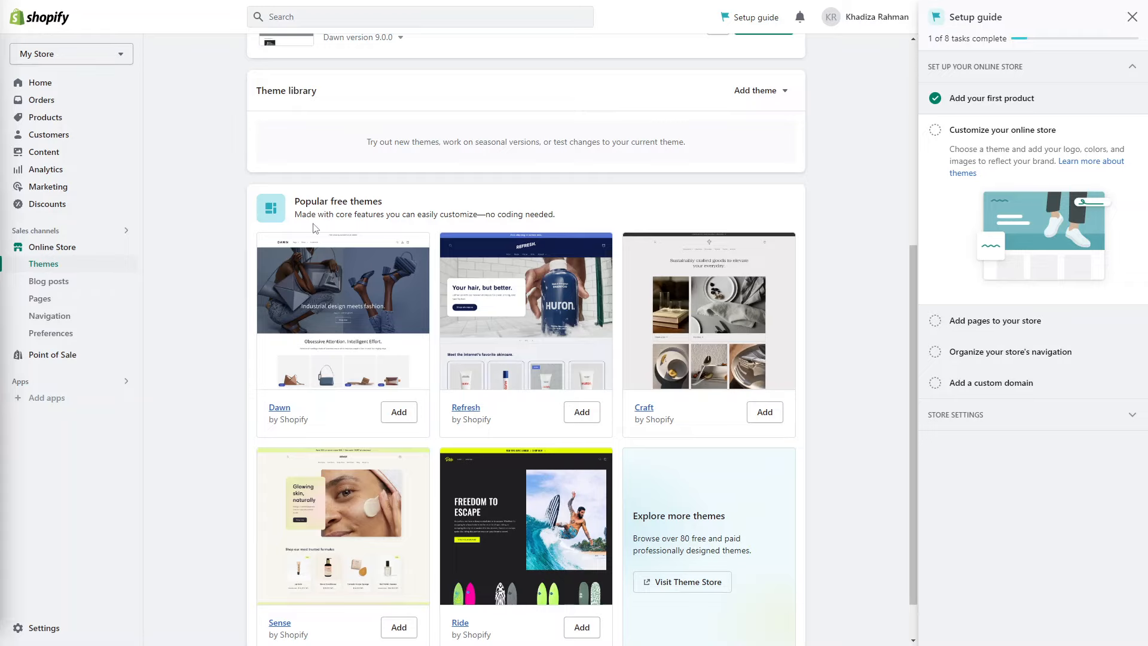
{"action": "scroll", "coordinate": [465, 256], "scroll_direction": "up", "scroll_amount": 6}
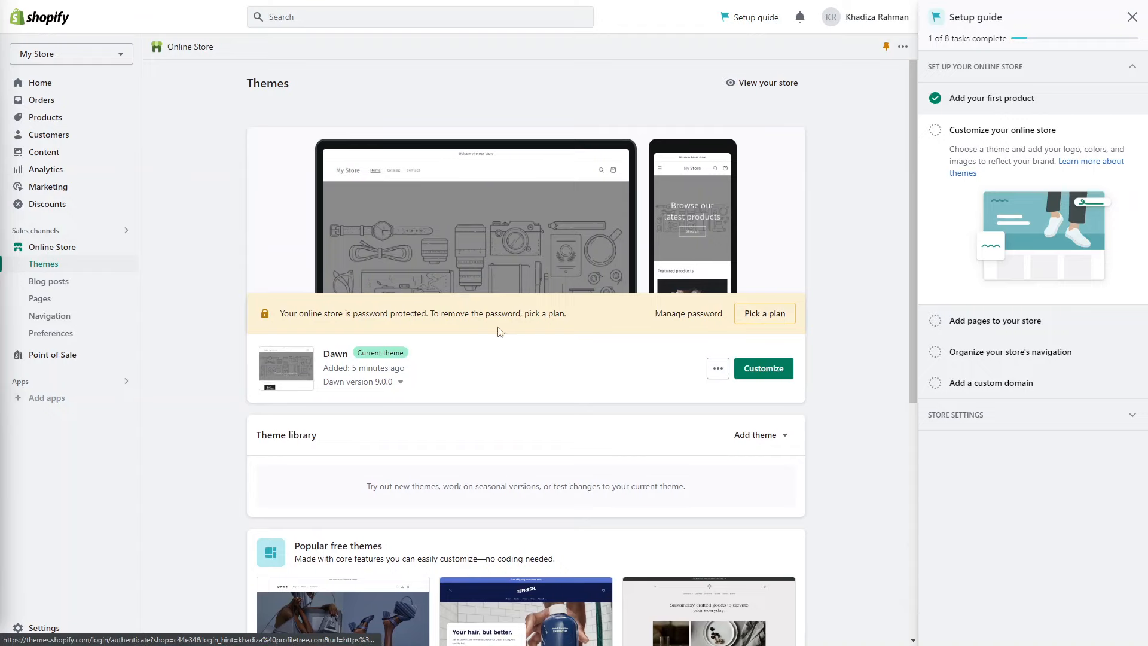
Step: Open the current Dawn theme for customizing and look through the home page preview down to the email signup
{"action": "left_click", "coordinate": [752, 371]}
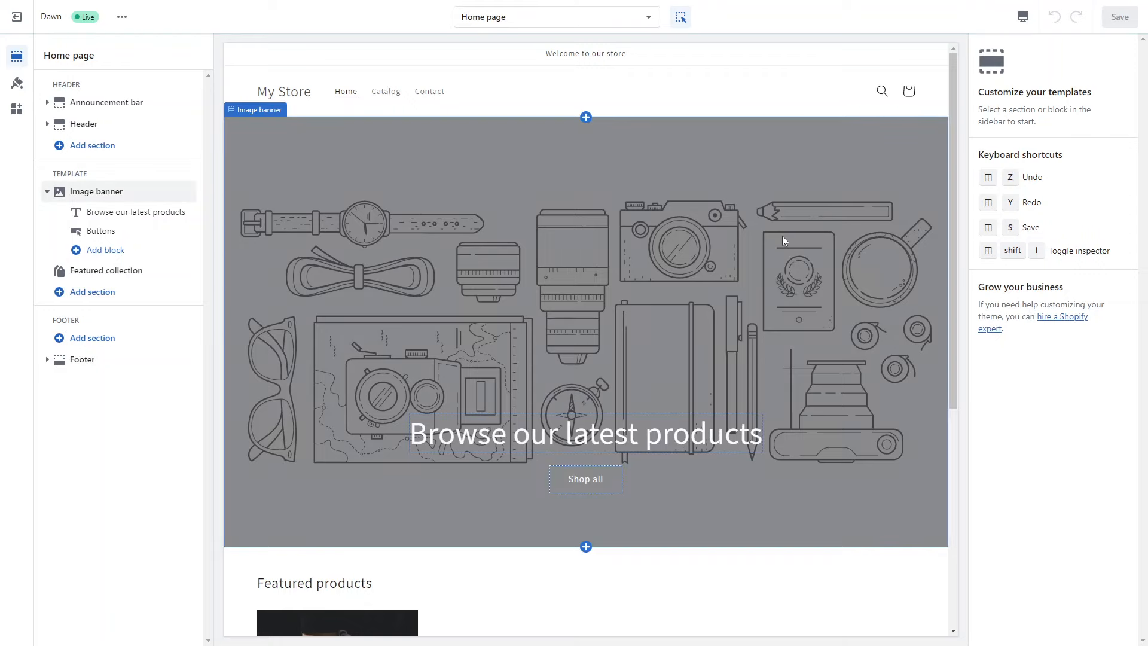
{"action": "scroll", "coordinate": [578, 387], "scroll_direction": "down", "scroll_amount": 5}
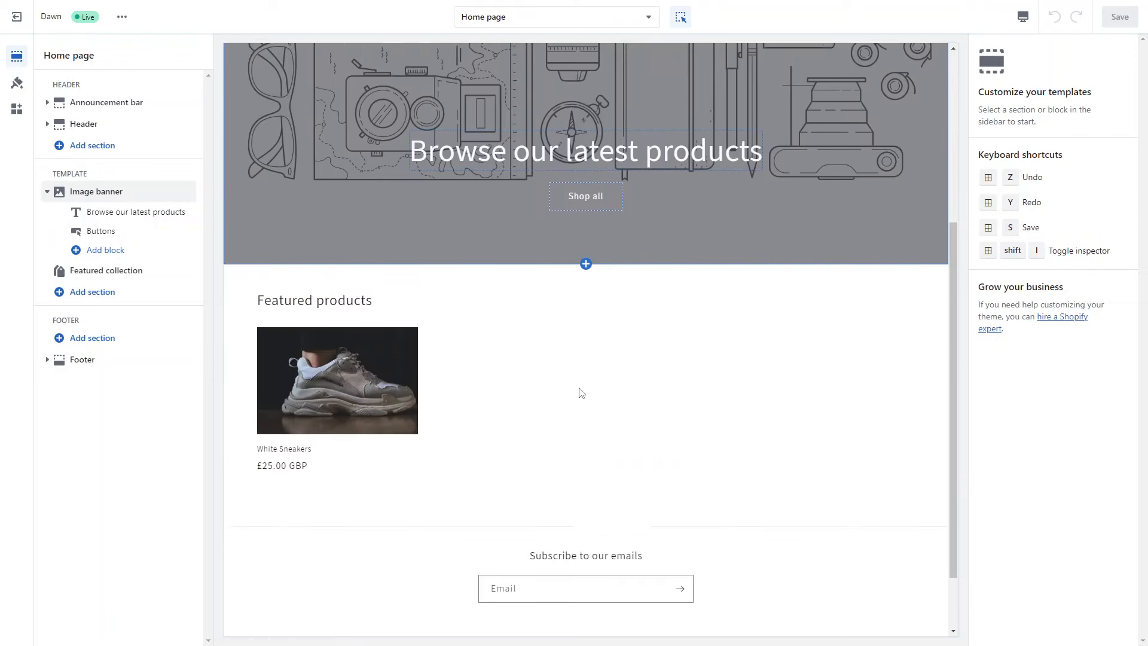
{"action": "scroll", "coordinate": [579, 388], "scroll_direction": "up", "scroll_amount": 5}
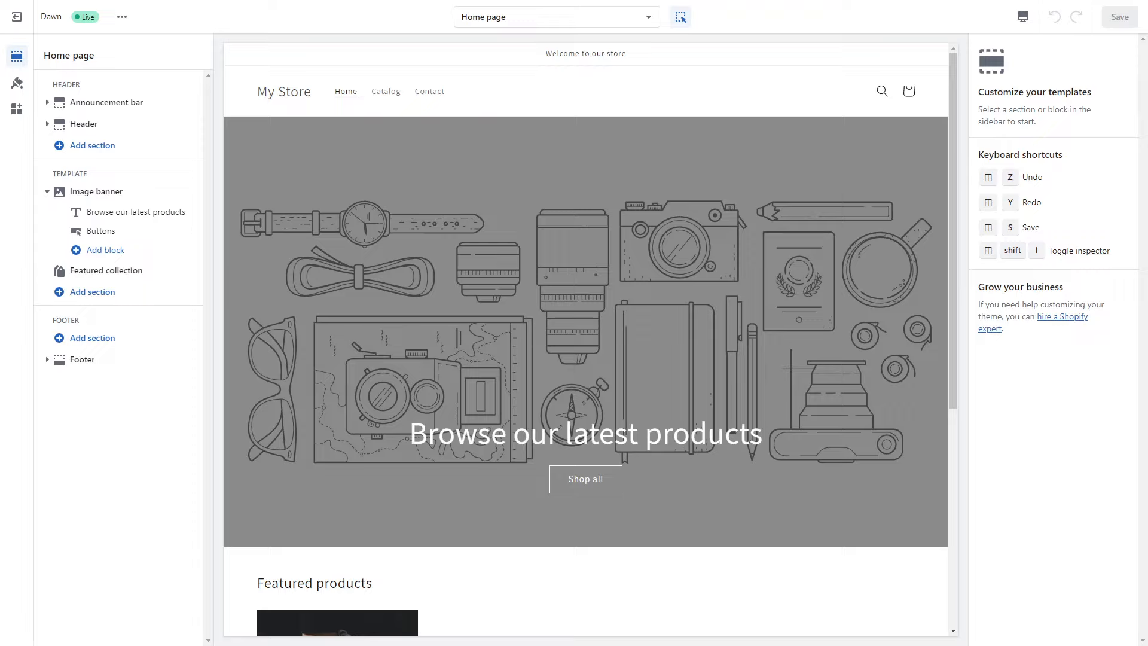
Step: Examine the theme settings for logo, colors, typography and layout
{"action": "left_click", "coordinate": [13, 91]}
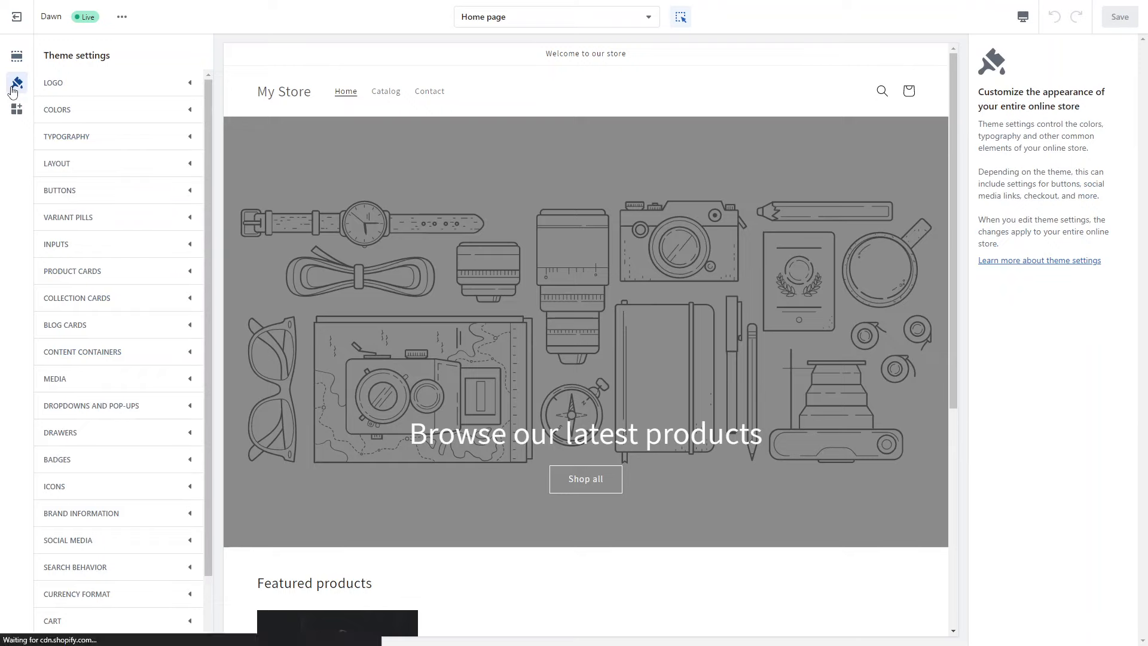
{"action": "left_click", "coordinate": [63, 91]}
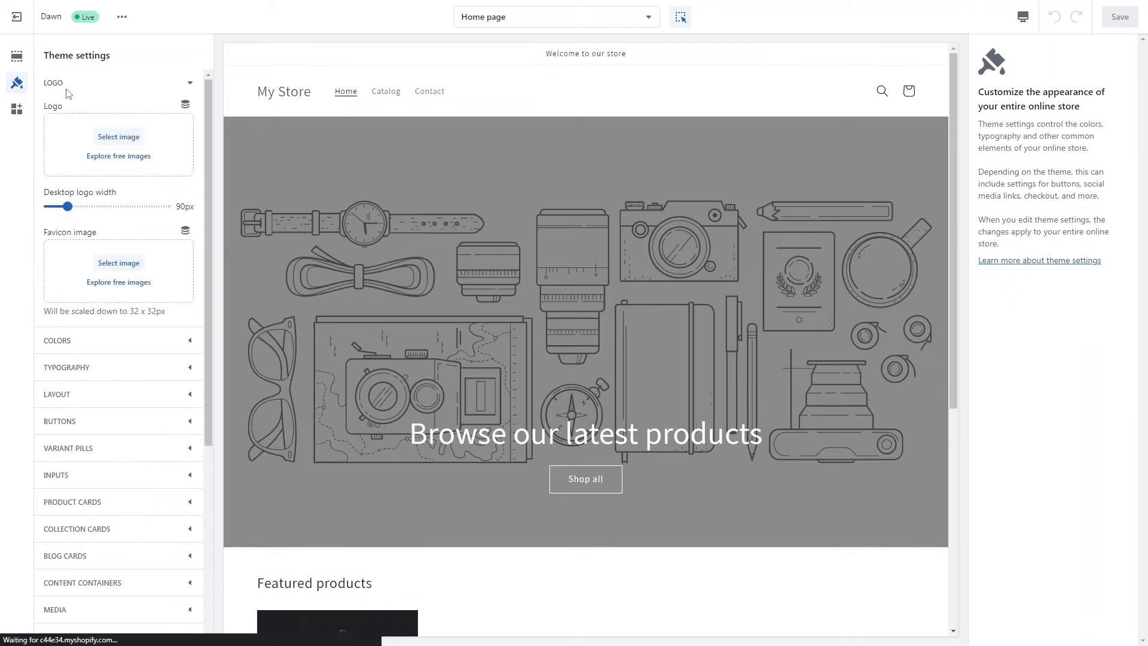
{"action": "left_click", "coordinate": [91, 349]}
{"action": "scroll", "coordinate": [91, 359], "scroll_direction": "down", "scroll_amount": 3}
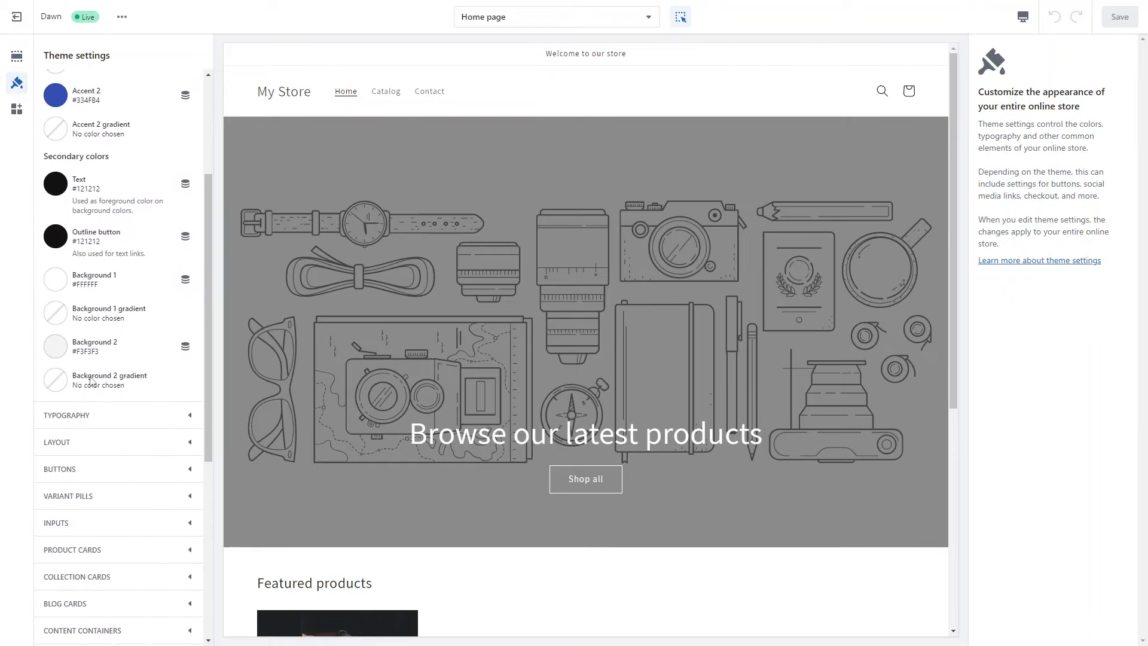
{"action": "left_click", "coordinate": [105, 414]}
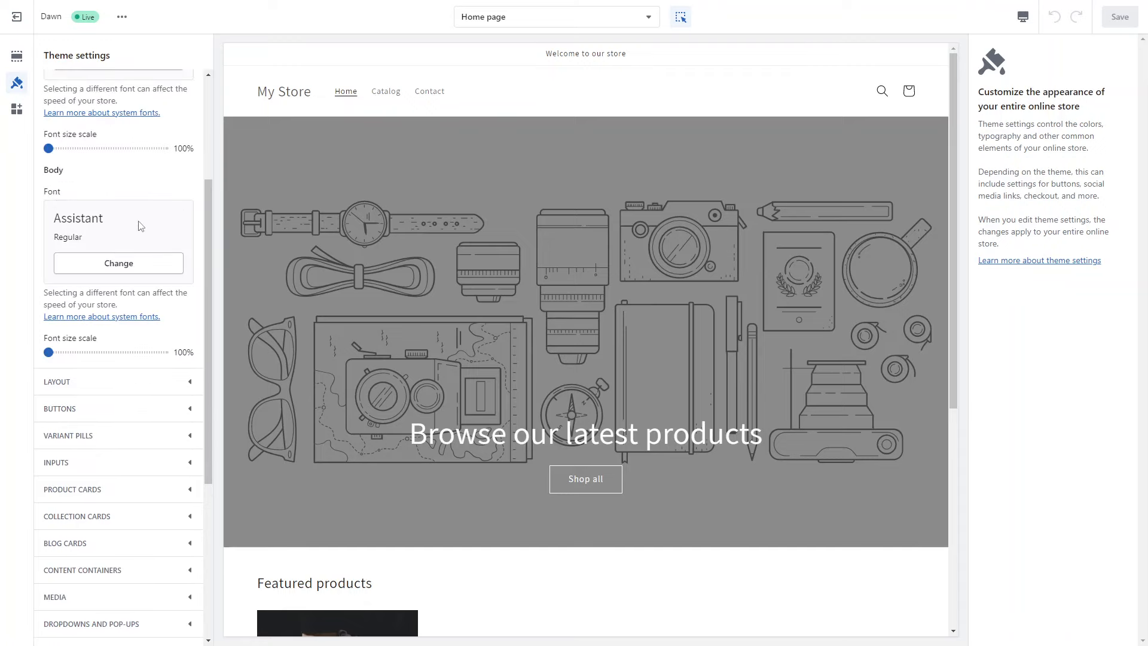
{"action": "left_click", "coordinate": [123, 389]}
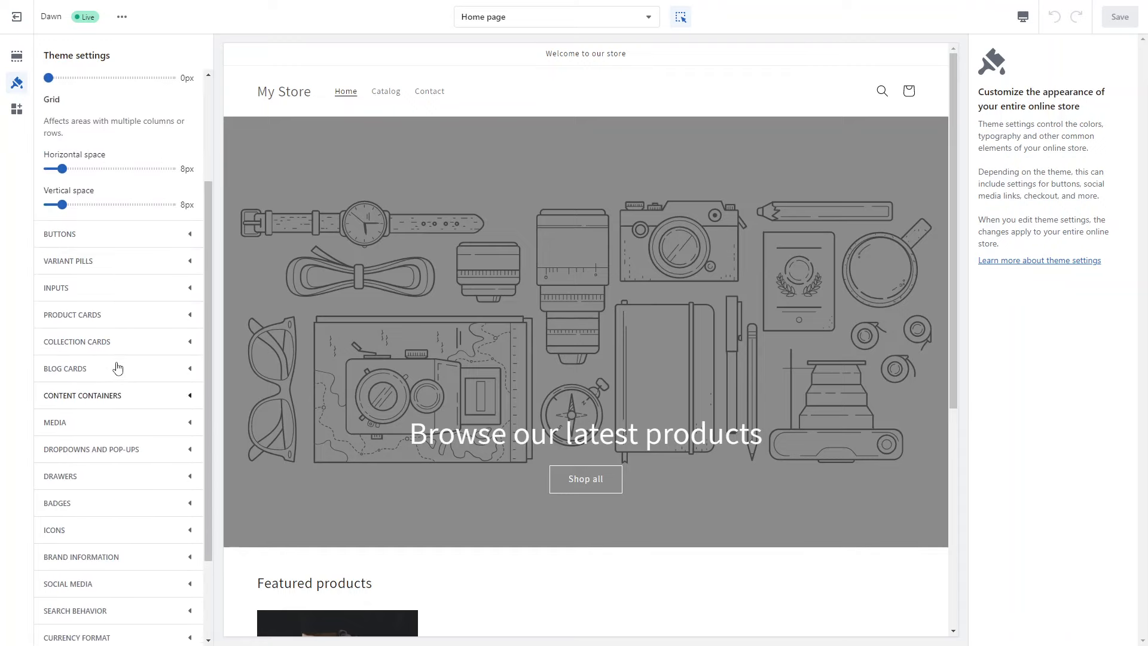
{"action": "scroll", "coordinate": [106, 317], "scroll_direction": "up", "scroll_amount": 3}
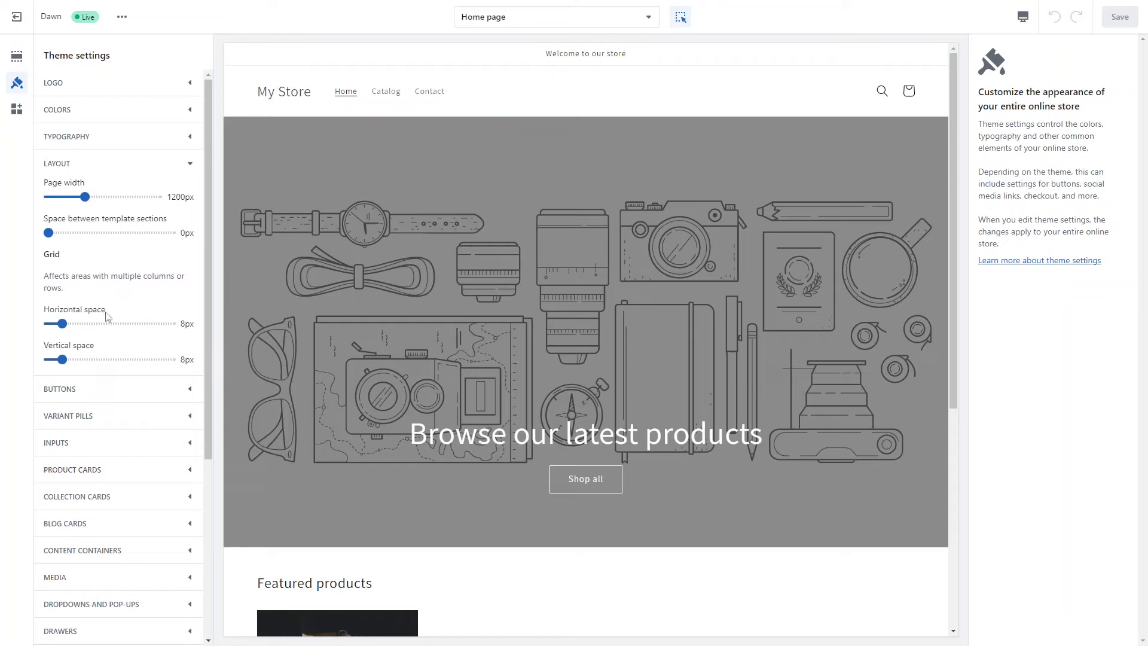
{"action": "left_click", "coordinate": [103, 138]}
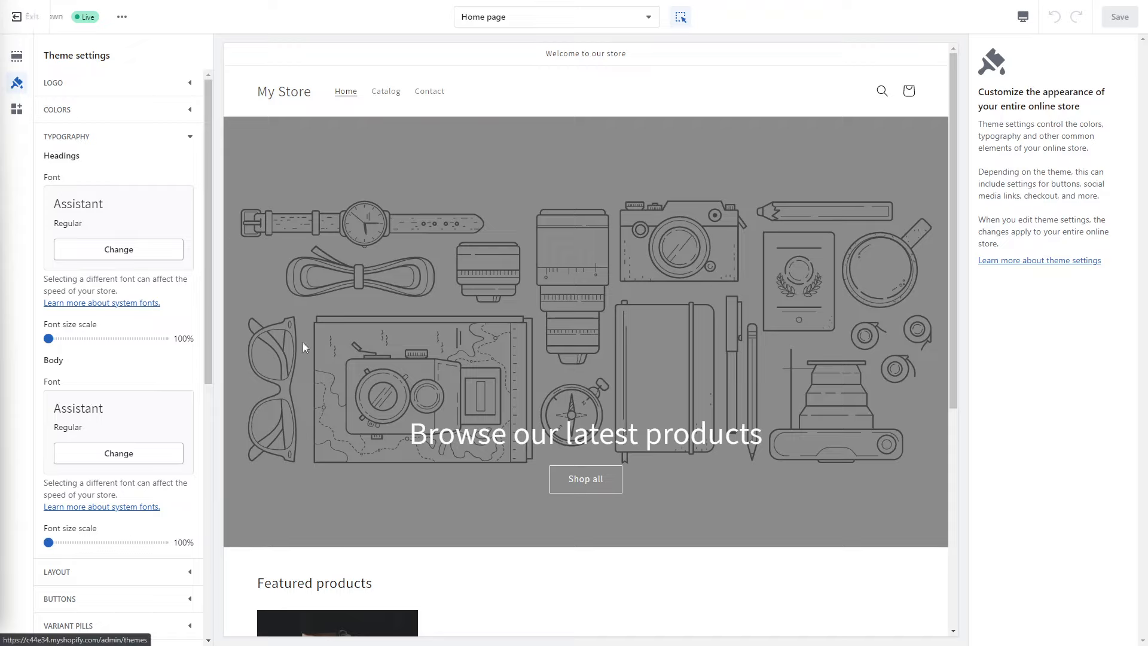
Step: Inspect the image banner's "Browse our latest products" heading block and the featured products below it
{"action": "left_click", "coordinate": [556, 482]}
{"action": "left_click", "coordinate": [596, 436]}
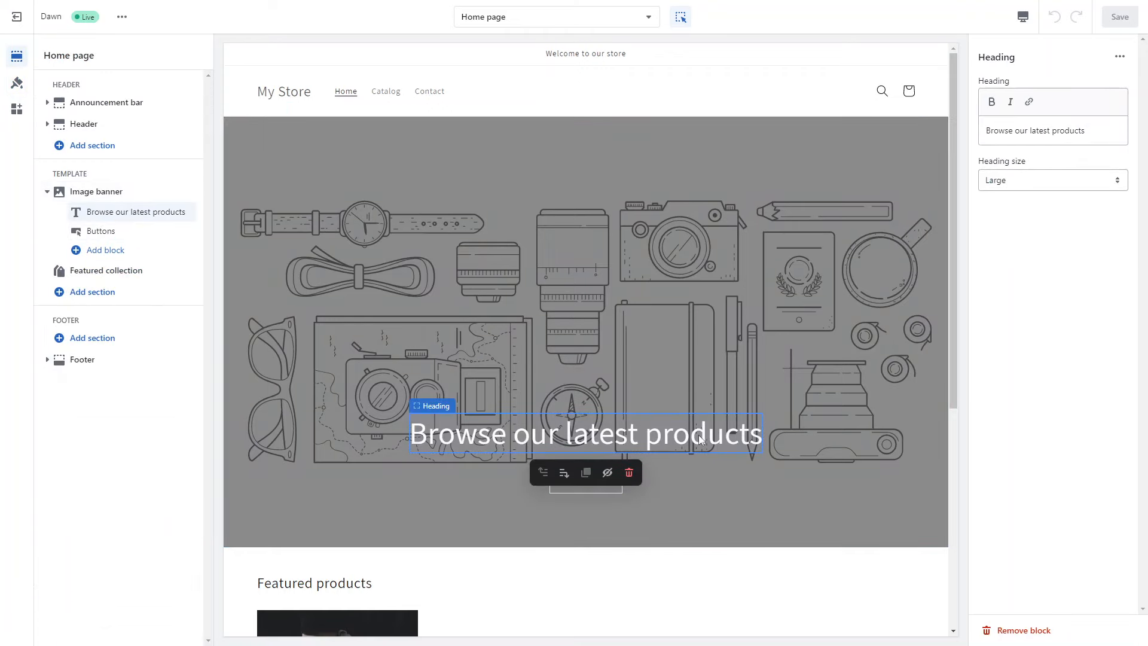
{"action": "scroll", "coordinate": [562, 456], "scroll_direction": "down", "scroll_amount": 3}
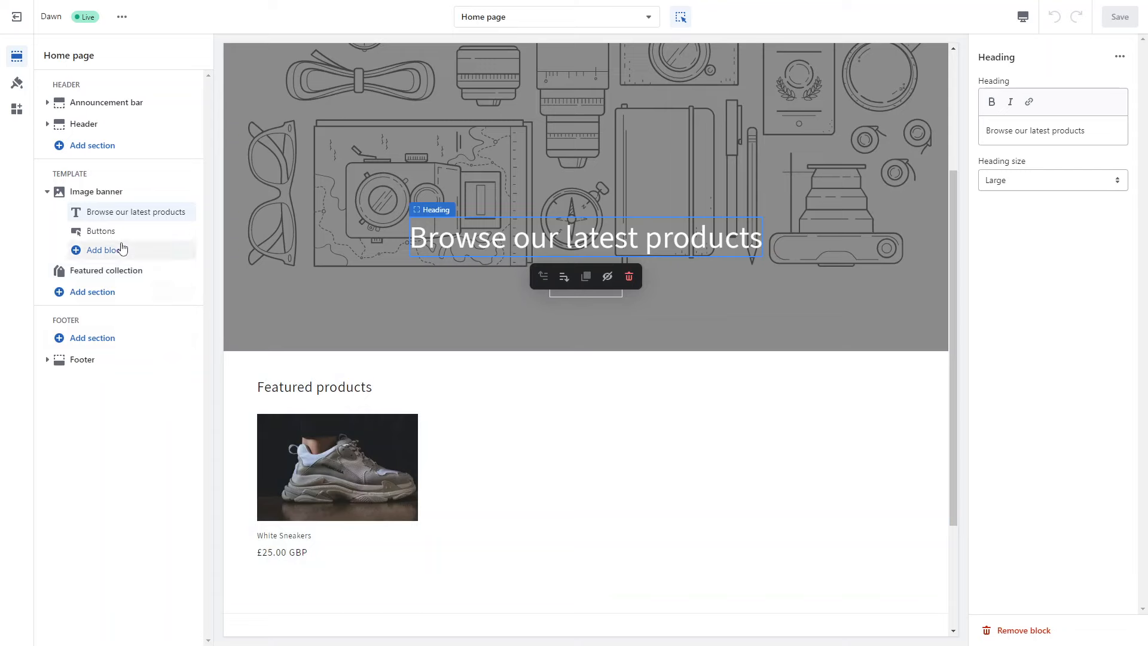
Step: Set the theme's solid button label color to red #DD1D1D, save the theme and exit the theme editor
{"action": "left_click", "coordinate": [17, 83]}
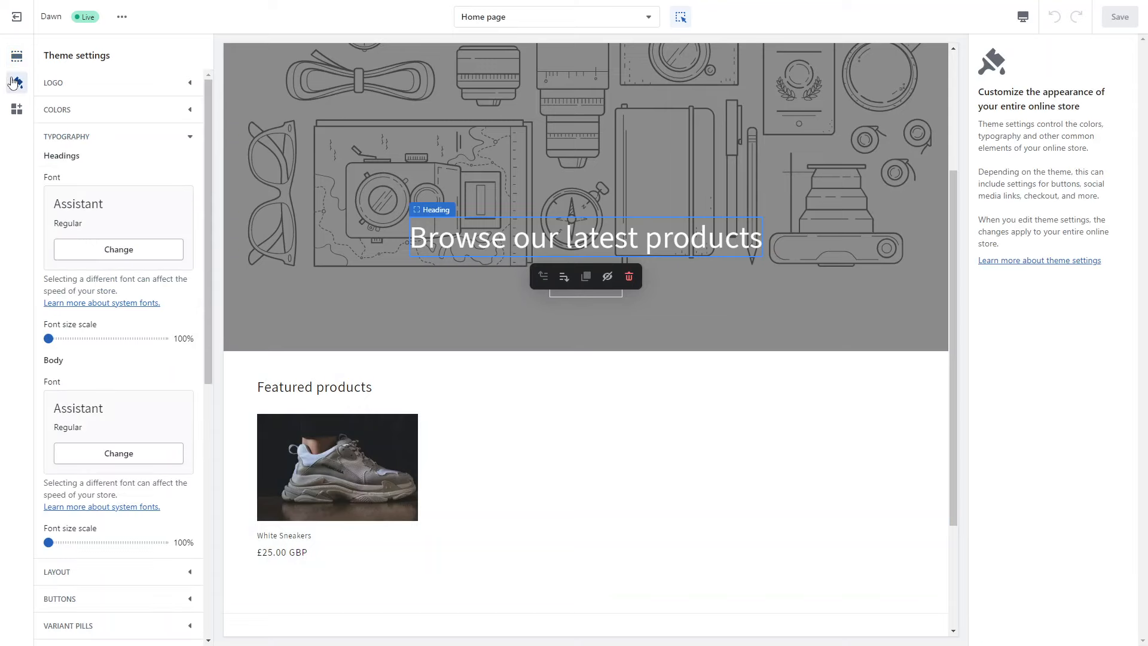
{"action": "left_click", "coordinate": [63, 111]}
{"action": "left_click", "coordinate": [55, 157]}
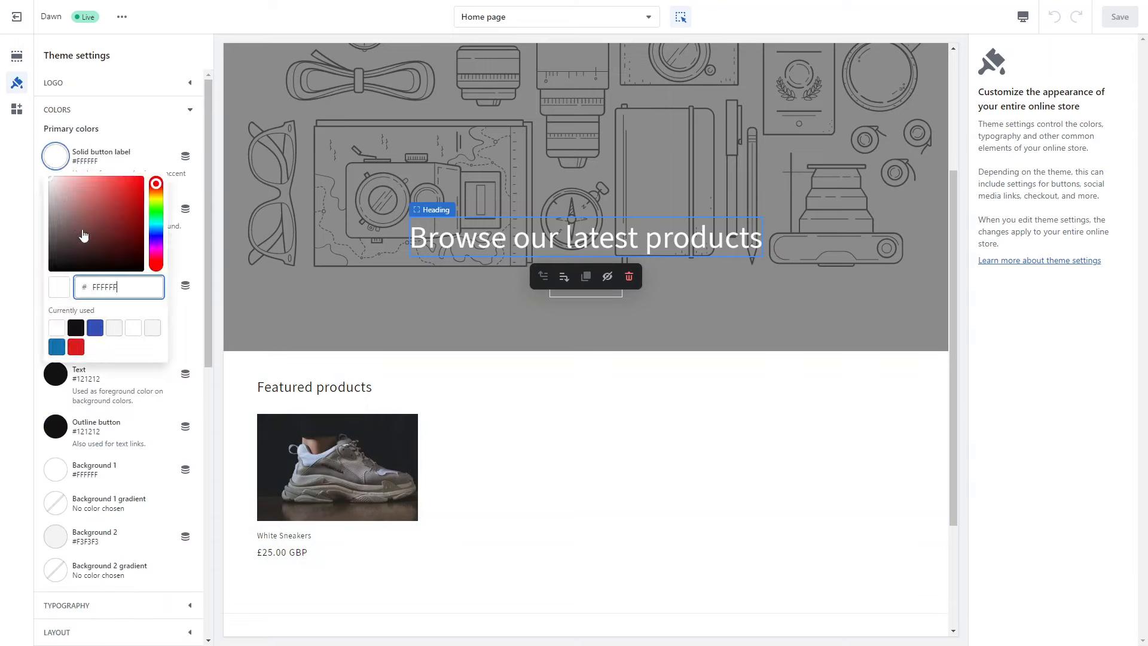
{"action": "left_click", "coordinate": [76, 348]}
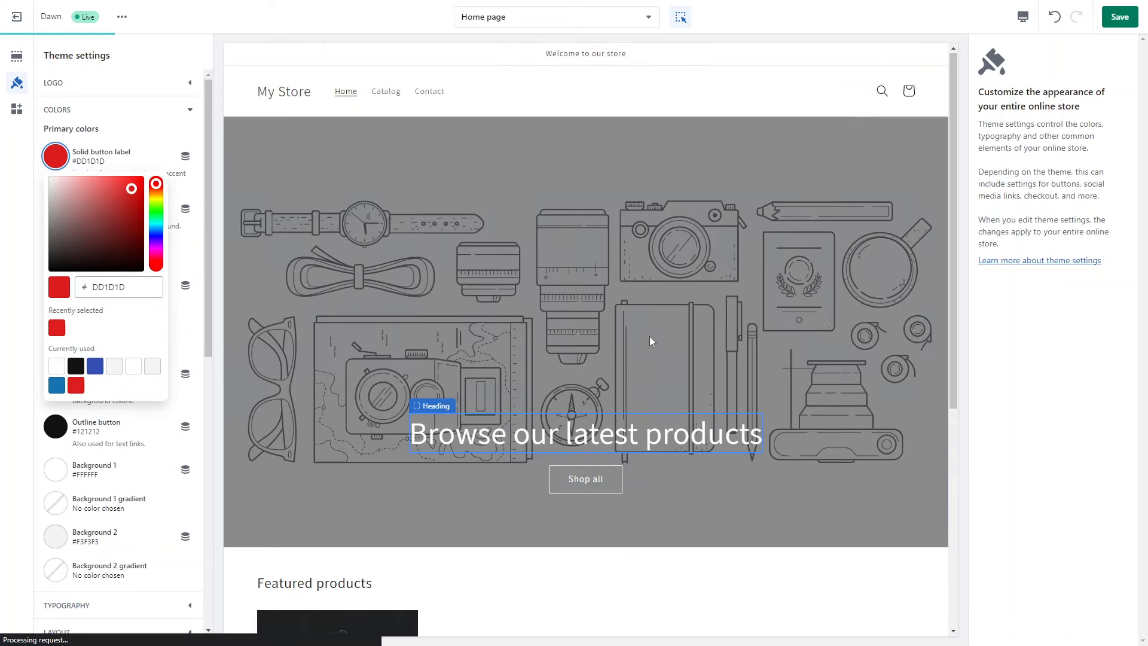
{"action": "left_click", "coordinate": [1120, 20]}
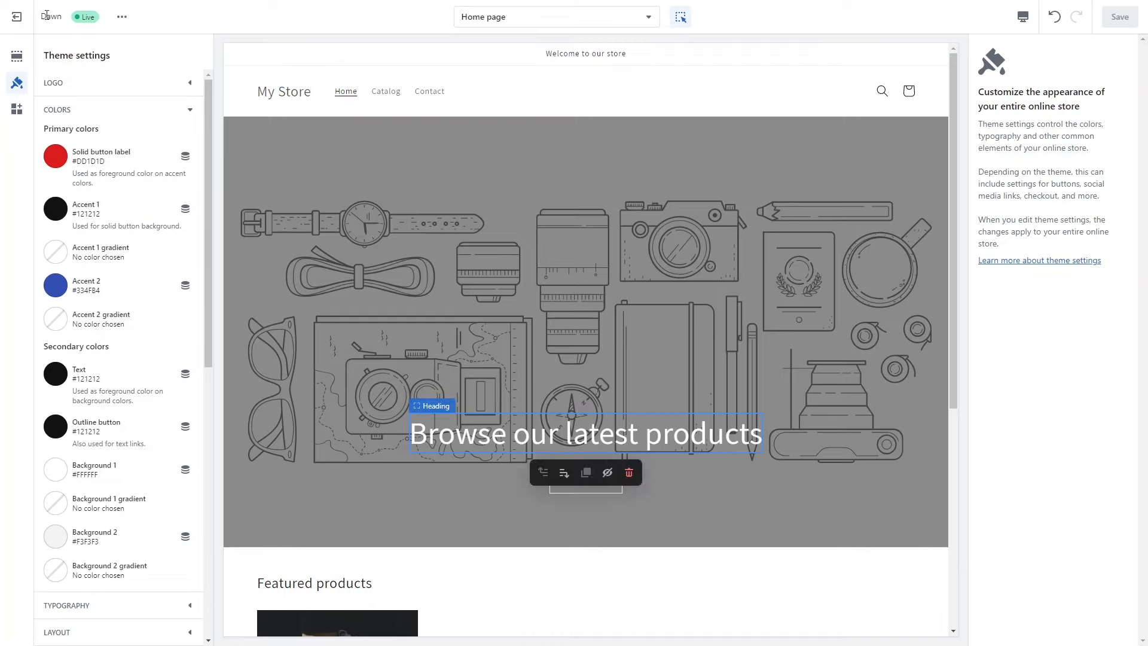
{"action": "left_click", "coordinate": [17, 17]}
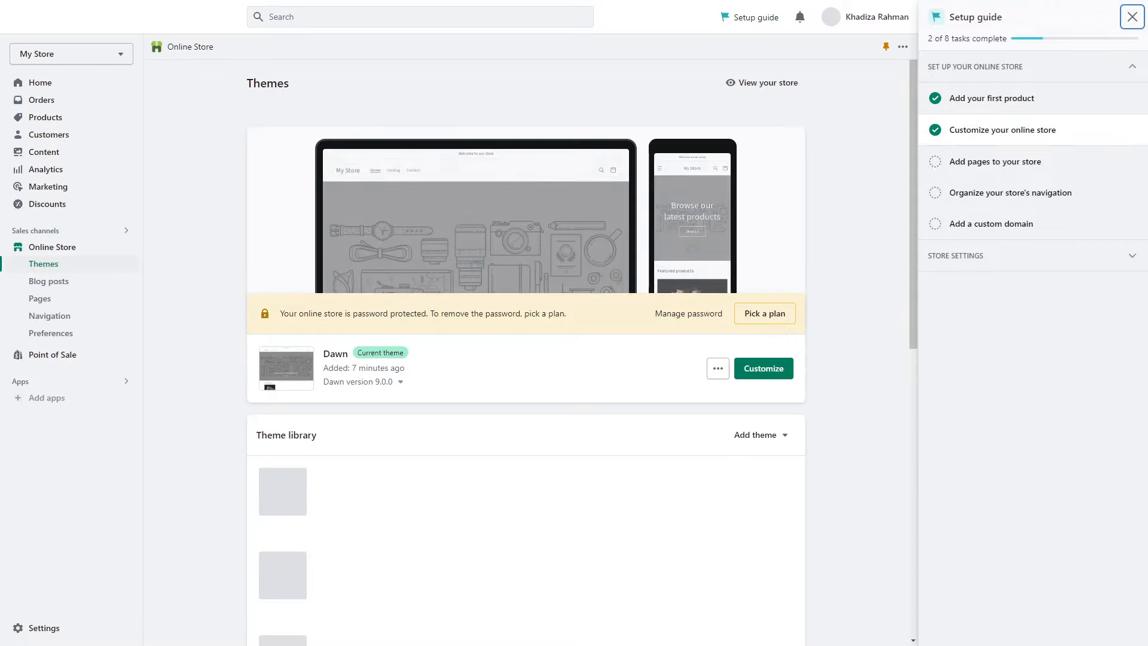
Step: Start a new page for the online store from the setup guide and title it About US
{"action": "left_click", "coordinate": [90, 89]}
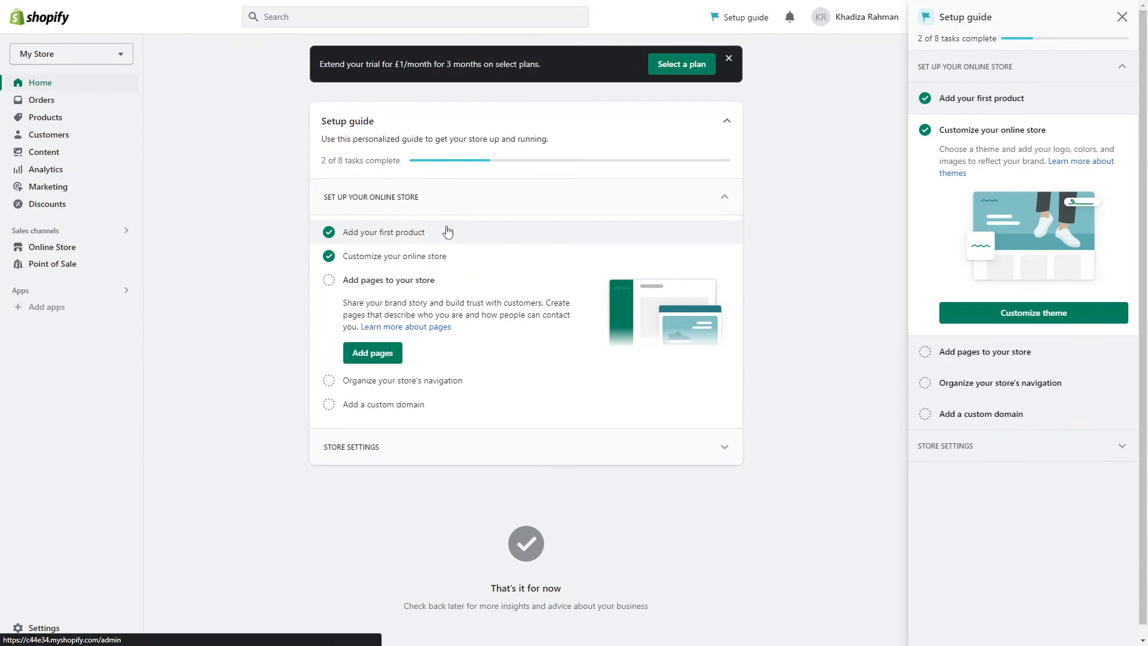
{"action": "left_click", "coordinate": [371, 353]}
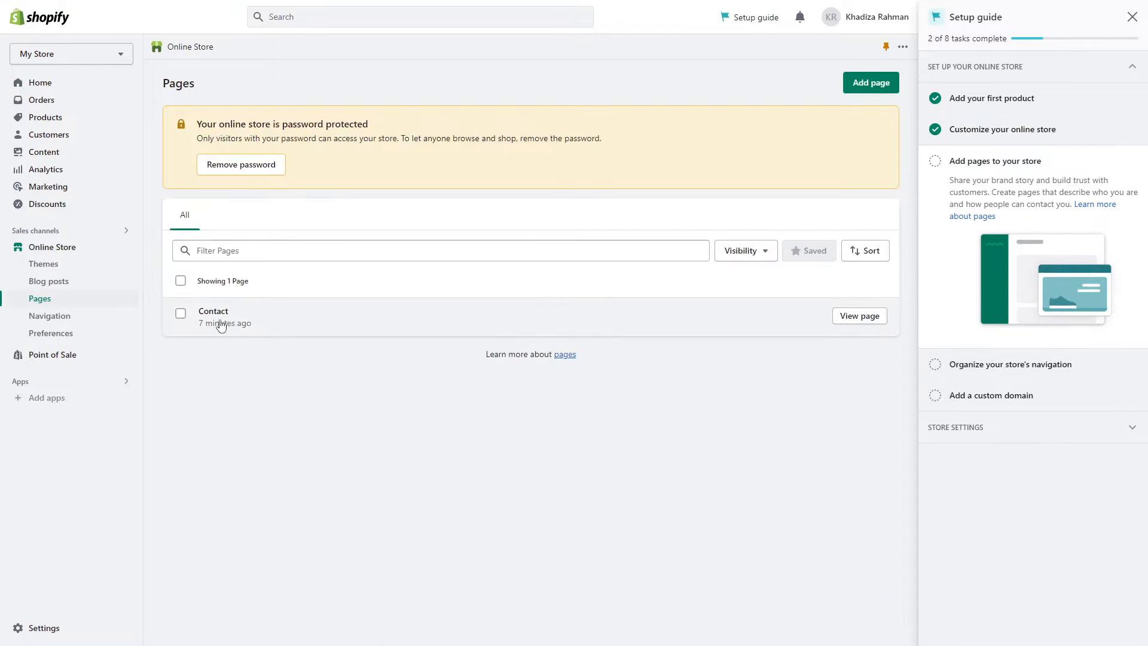
{"action": "left_click", "coordinate": [868, 83]}
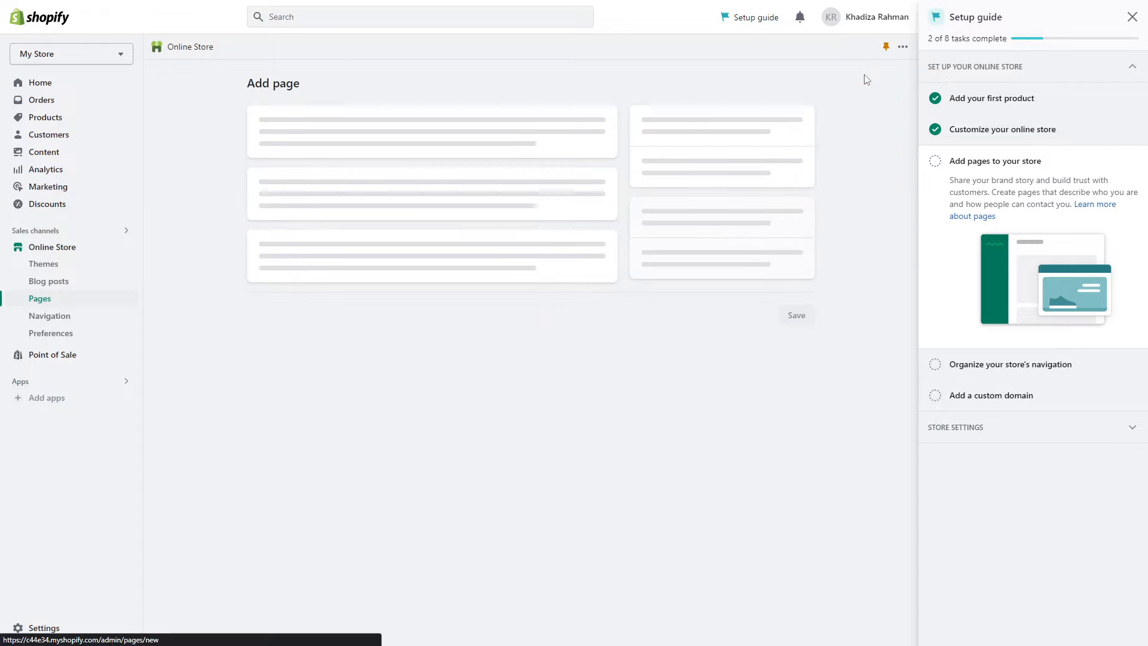
{"action": "left_click", "coordinate": [333, 138]}
{"action": "type", "text": "Mens"}
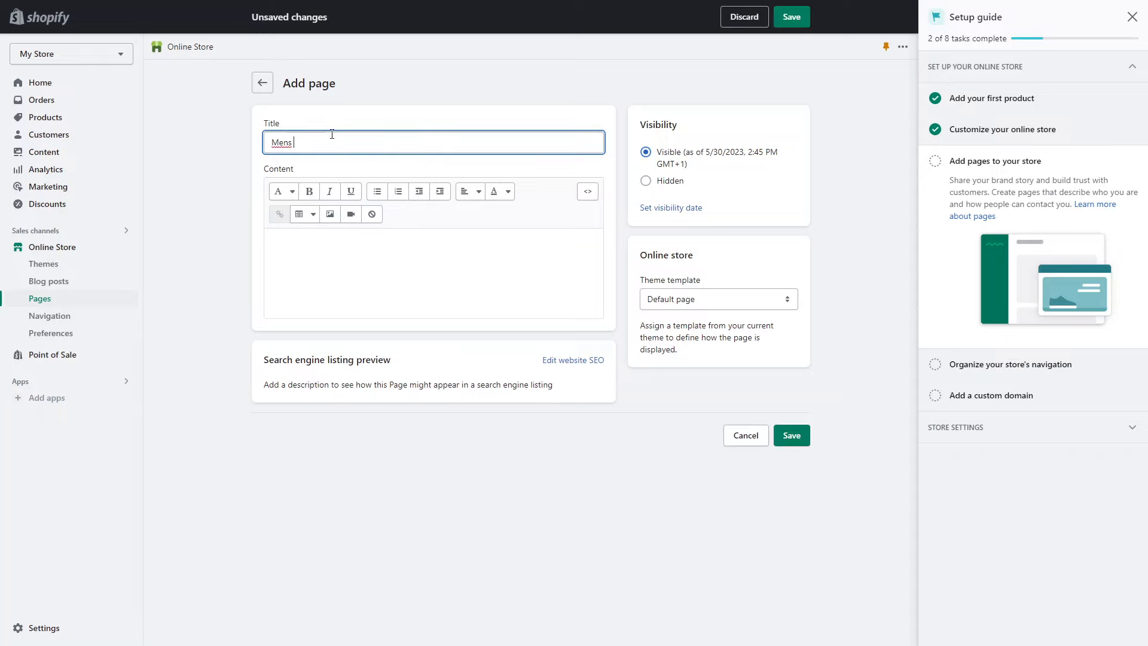
{"action": "double_click", "coordinate": [279, 144]}
{"action": "type", "text": "About US"}
Step: Keep the Default page theme template for the About US page and save the page
{"action": "left_click", "coordinate": [677, 299]}
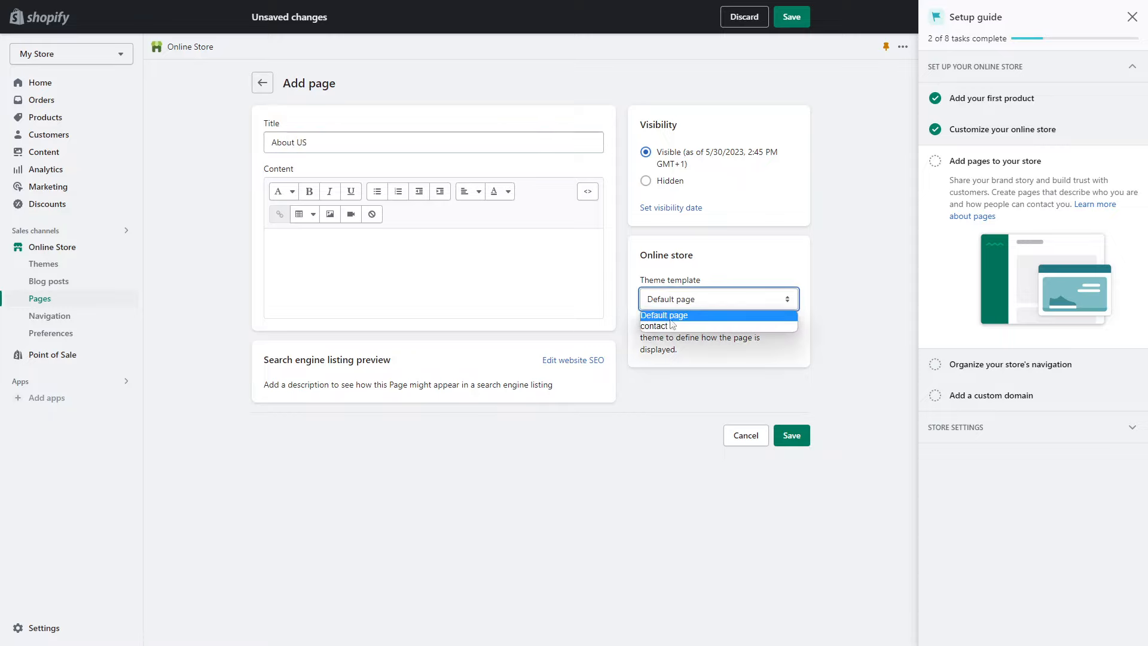
{"action": "left_click", "coordinate": [668, 318]}
{"action": "left_click", "coordinate": [495, 287]}
{"action": "left_click", "coordinate": [803, 17]}
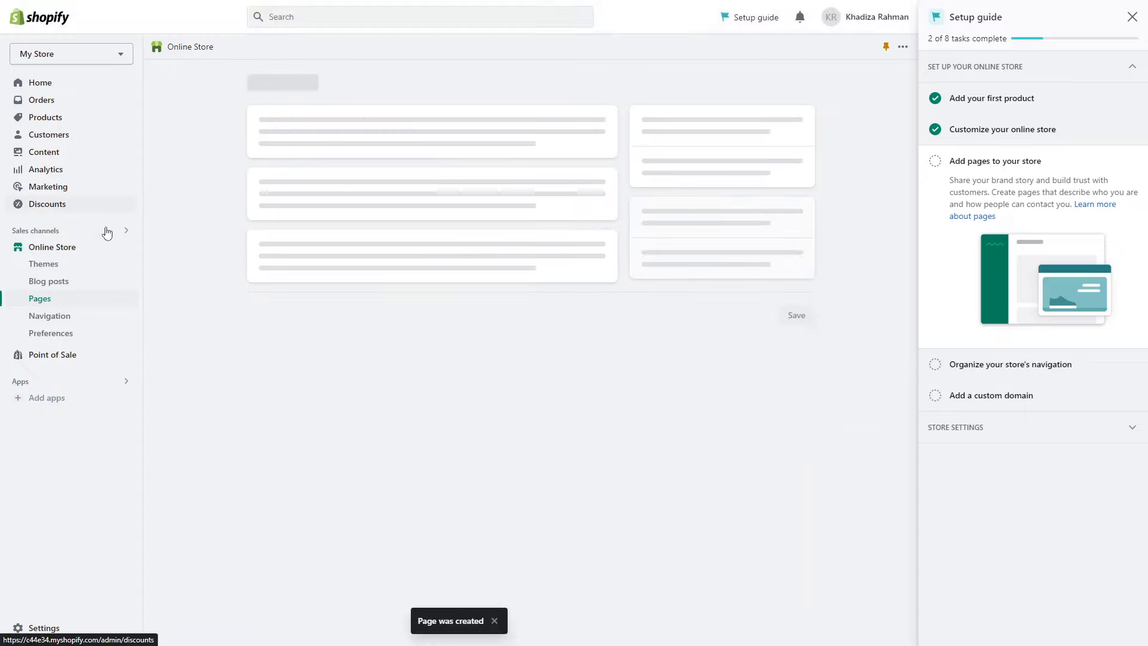
Step: Add an item named About Us to the store's main navigation menu, linked to the About US page
{"action": "left_click", "coordinate": [33, 88]}
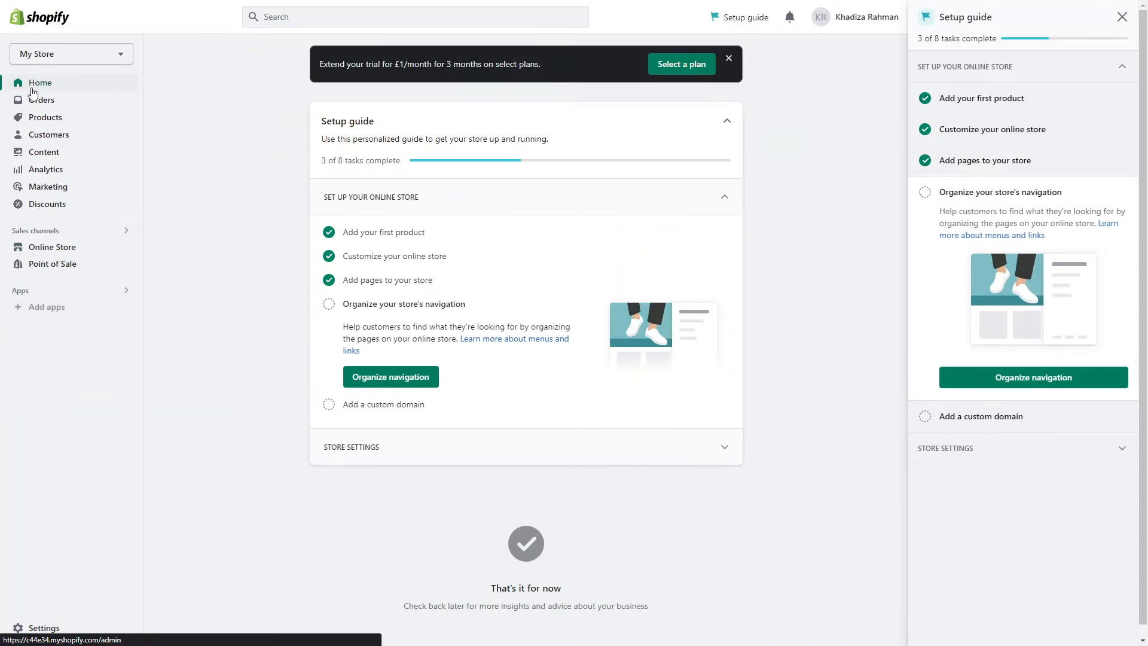
{"action": "left_click", "coordinate": [393, 383]}
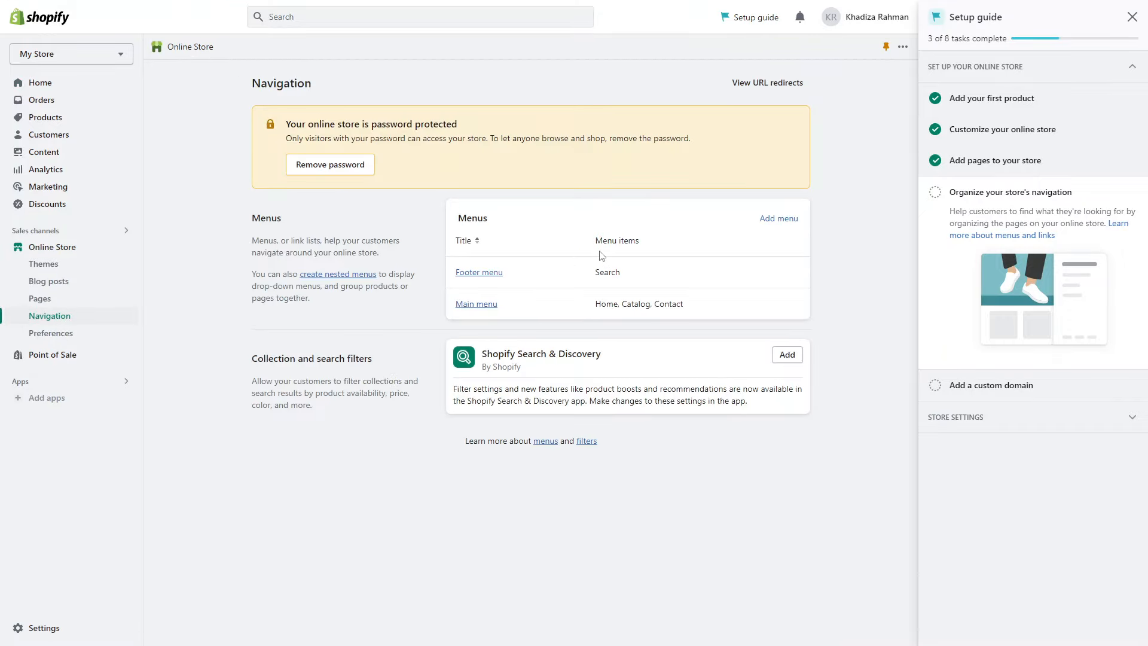
{"action": "left_click", "coordinate": [476, 306]}
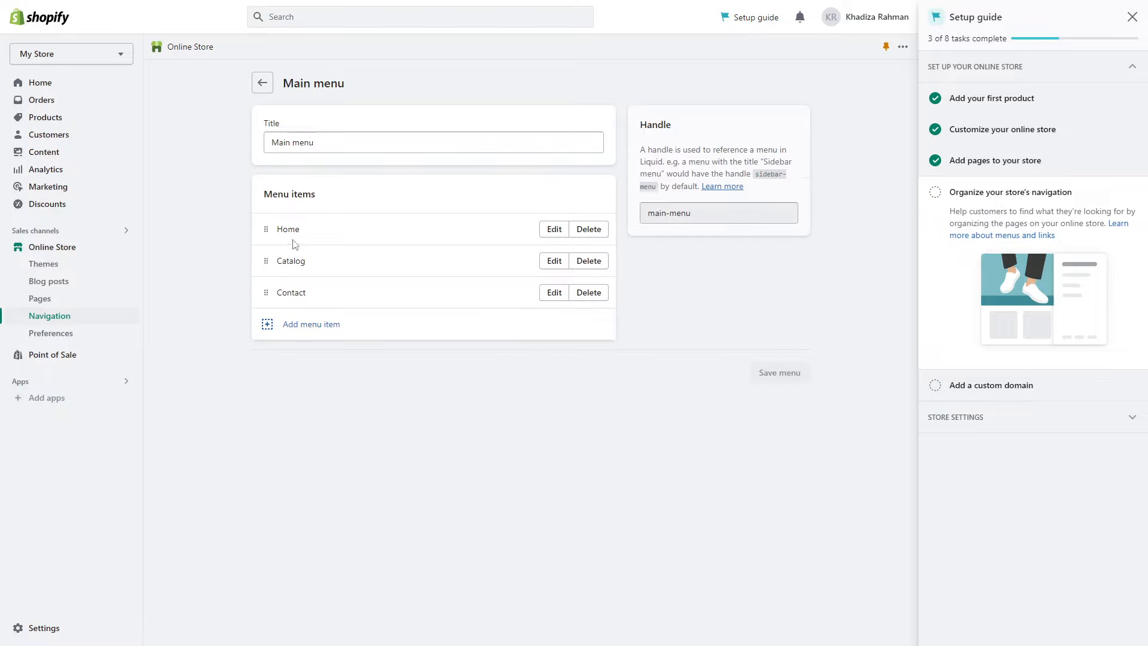
{"action": "left_click_drag", "start_coordinate": [266, 292], "coordinate": [265, 286]}
{"action": "left_click", "coordinate": [268, 327]}
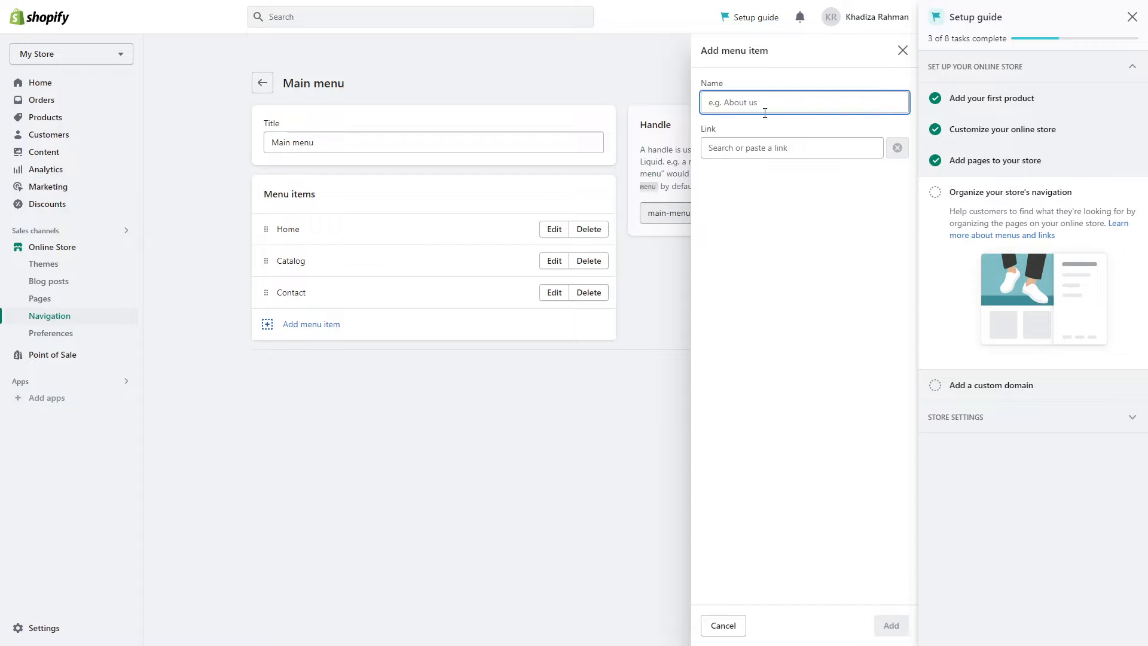
{"action": "left_click", "coordinate": [759, 146]}
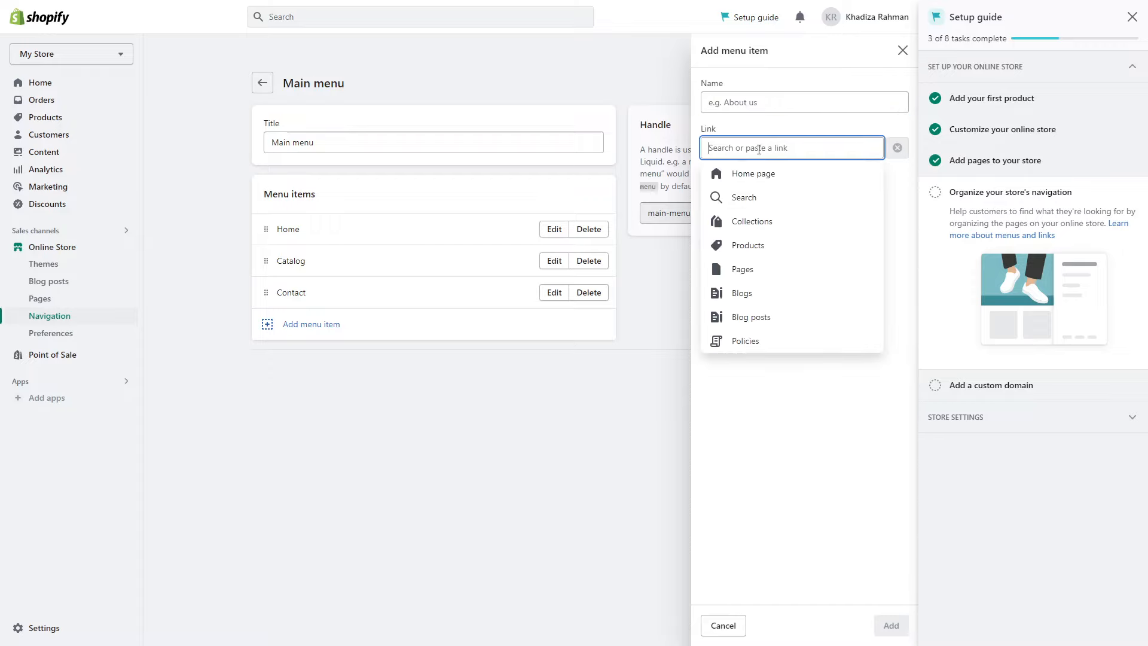
{"action": "left_click", "coordinate": [743, 269]}
{"action": "left_click", "coordinate": [764, 197]}
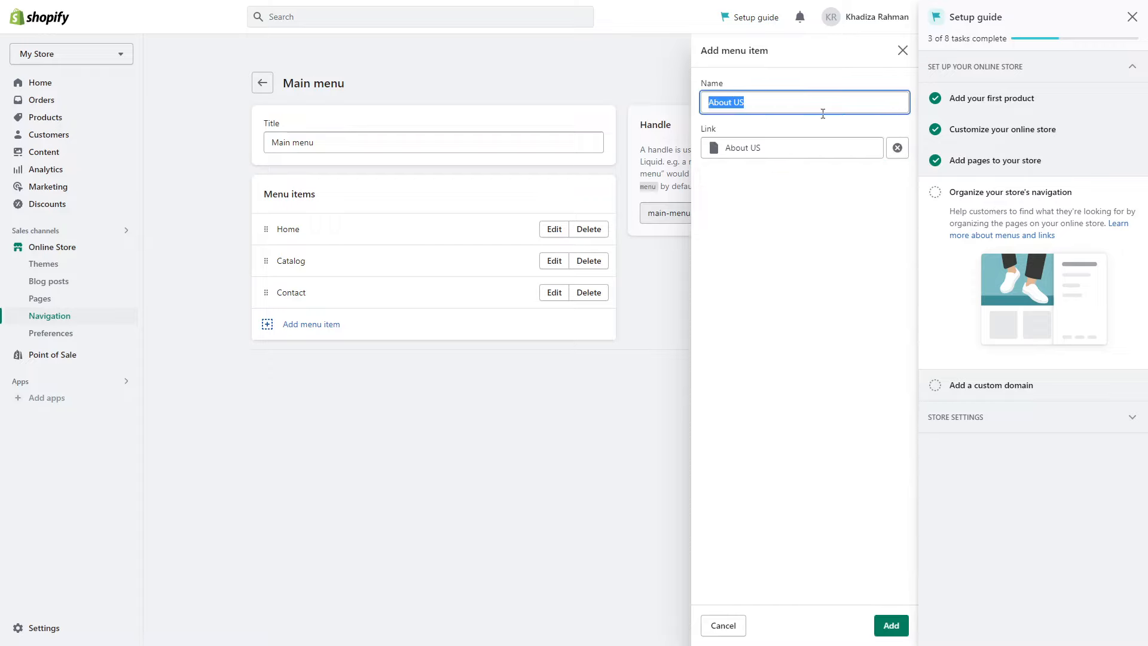
{"action": "left_click", "coordinate": [752, 103]}
{"action": "key", "text": "BackSpace"}
{"action": "type", "text": "s"}
{"action": "left_click", "coordinate": [891, 625]}
Step: Place the About Us item between Home and Catalog in the main menu and save the menu
{"action": "left_click_drag", "start_coordinate": [264, 329], "coordinate": [264, 261]}
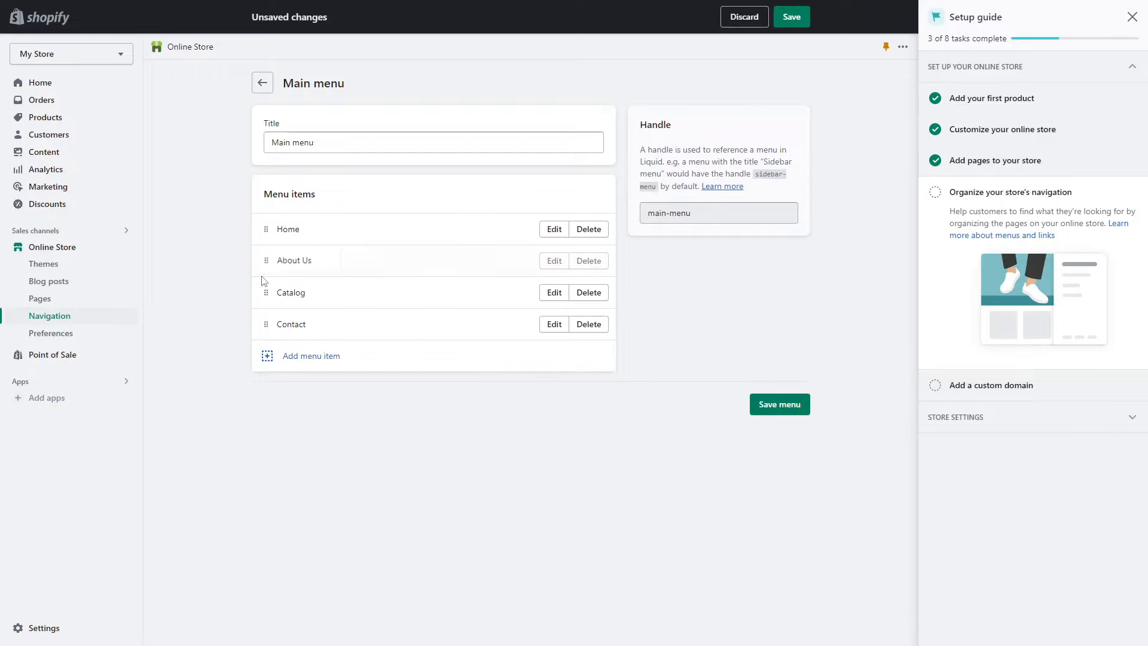
{"action": "left_click", "coordinate": [795, 18]}
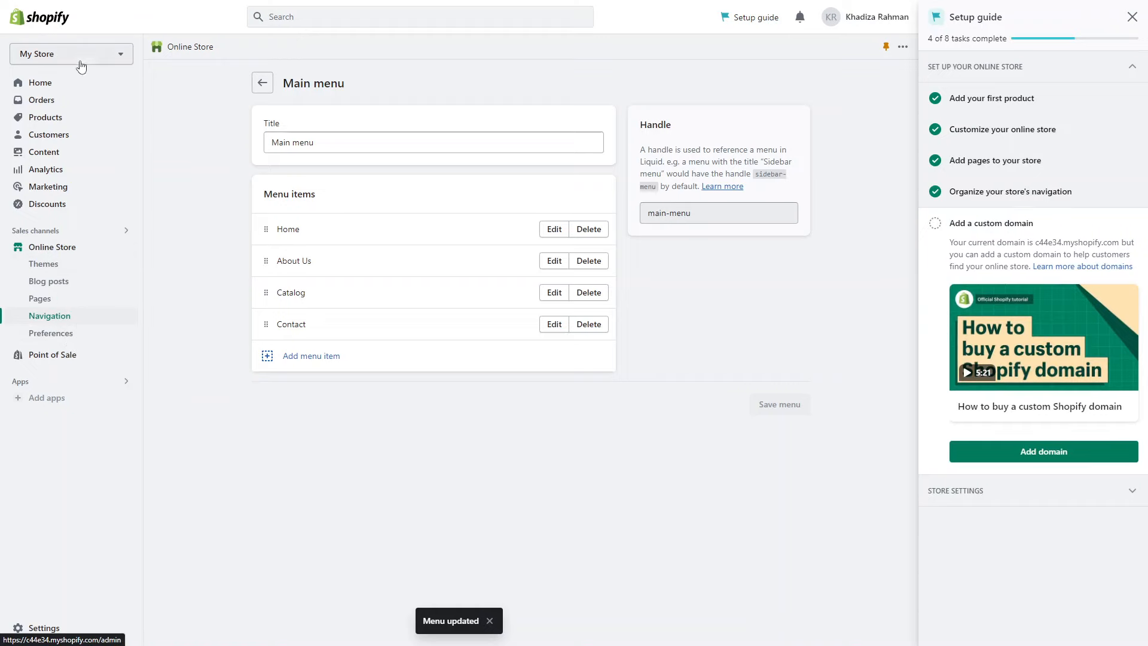
Step: Look at the options for buying or connecting a custom domain, and close the settings
{"action": "left_click", "coordinate": [70, 86]}
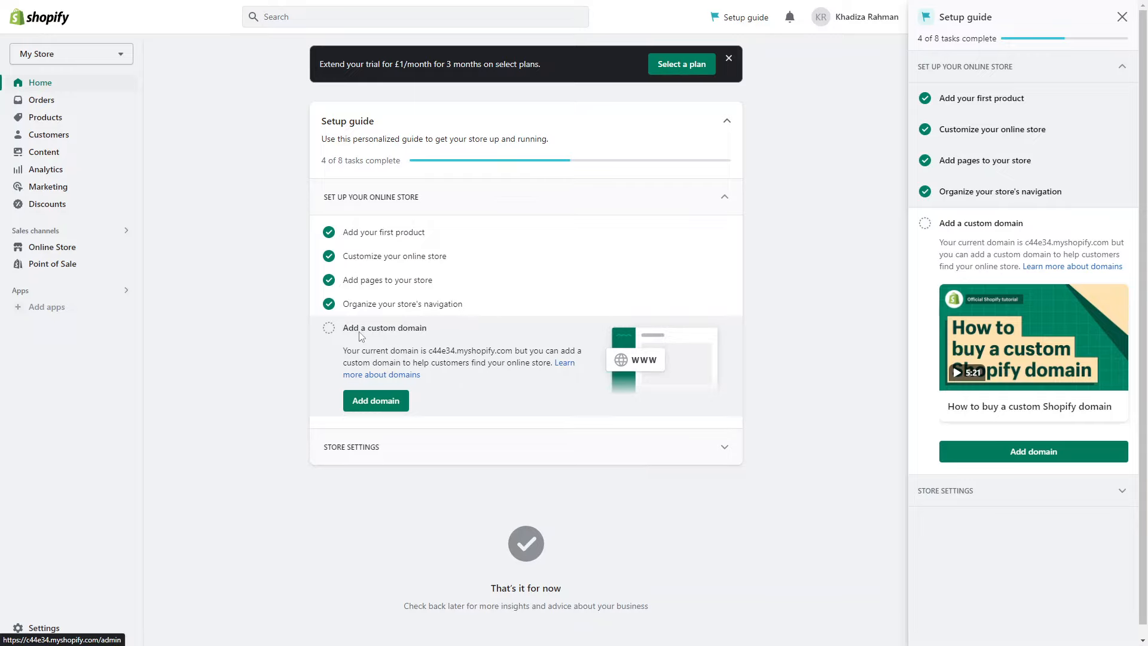
{"action": "left_click", "coordinate": [392, 409]}
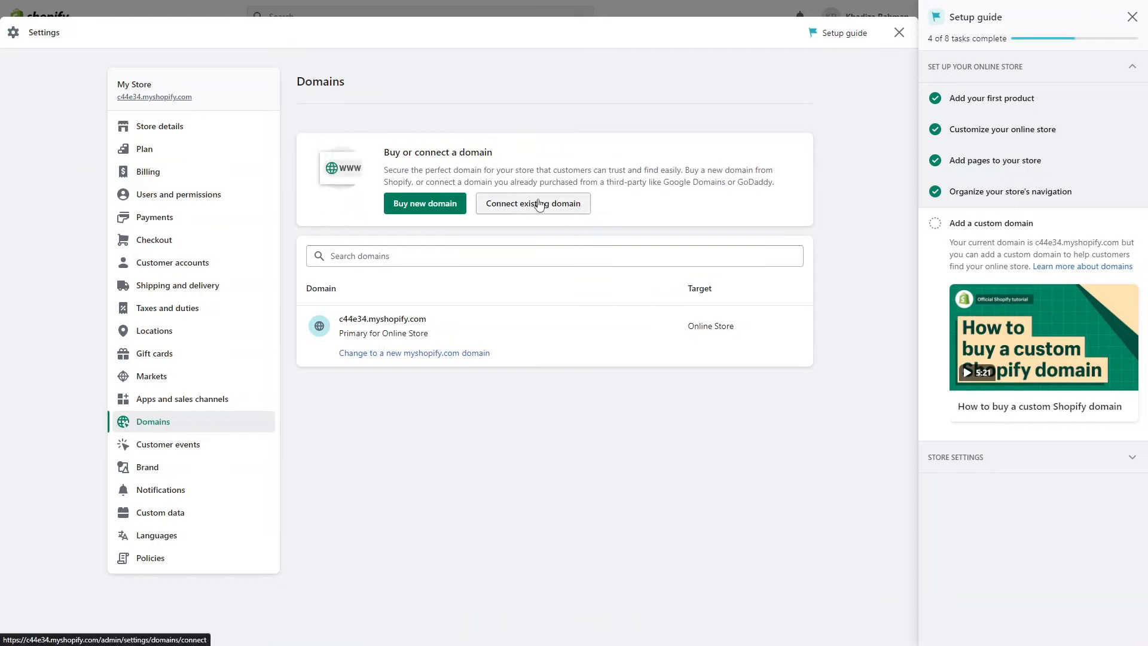
{"action": "left_click", "coordinate": [899, 33]}
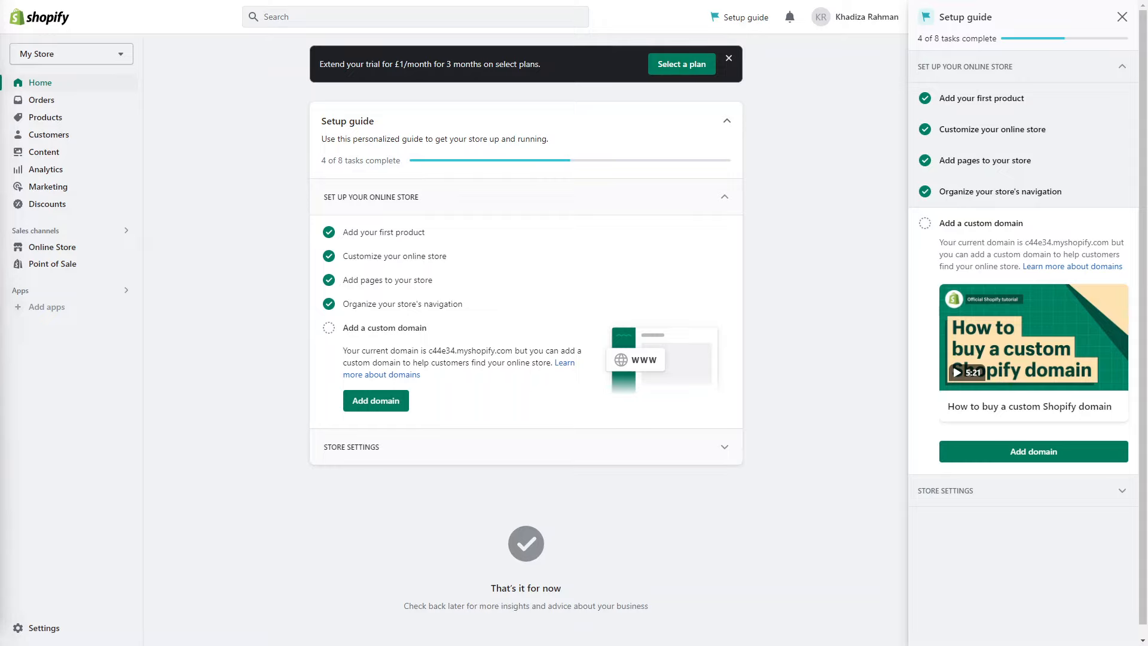
Step: Compare the Basic, Shopify and Advanced plans by price, payment fees, features and shipping
{"action": "left_click", "coordinate": [684, 65]}
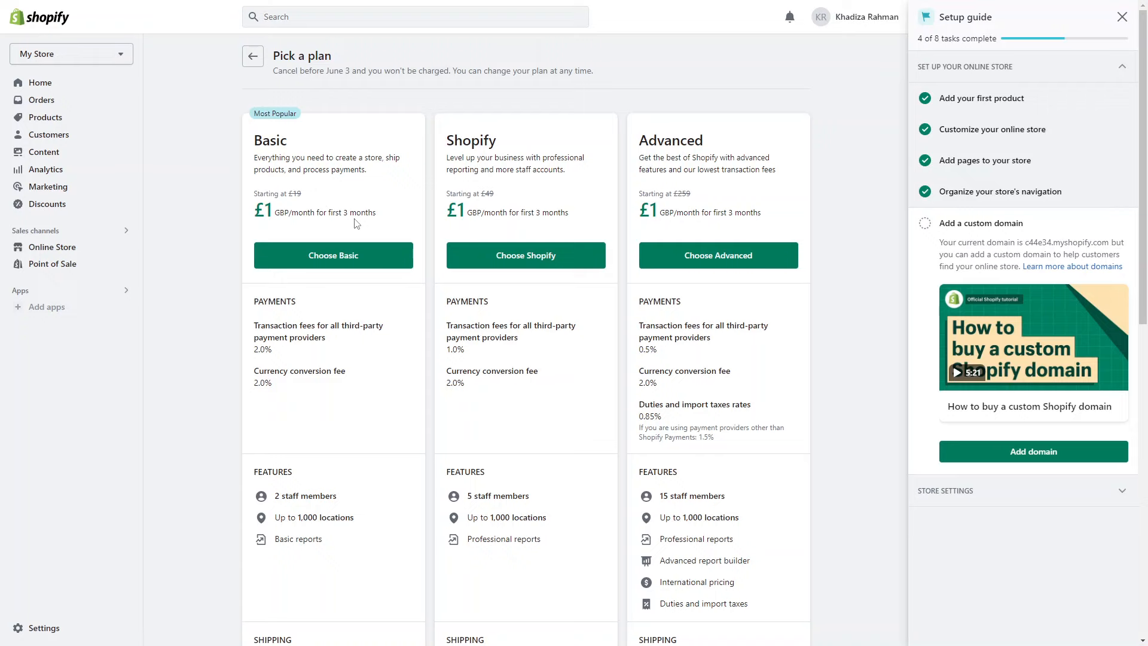
{"action": "scroll", "coordinate": [355, 222], "scroll_direction": "down", "scroll_amount": 1}
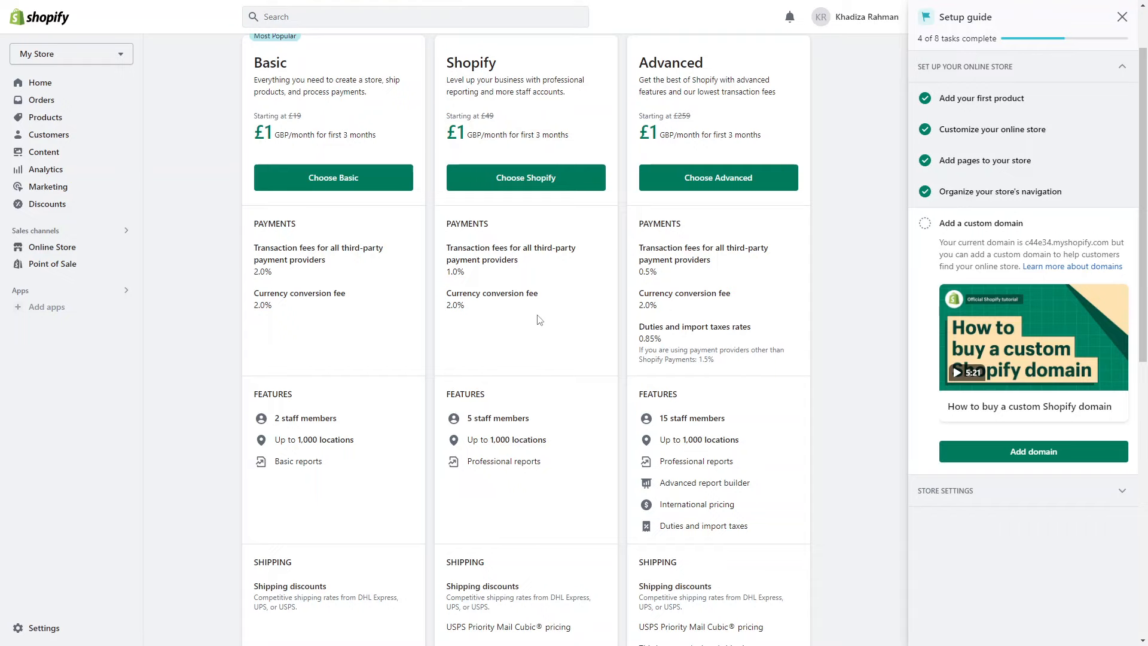
{"action": "scroll", "coordinate": [537, 320], "scroll_direction": "up", "scroll_amount": 1}
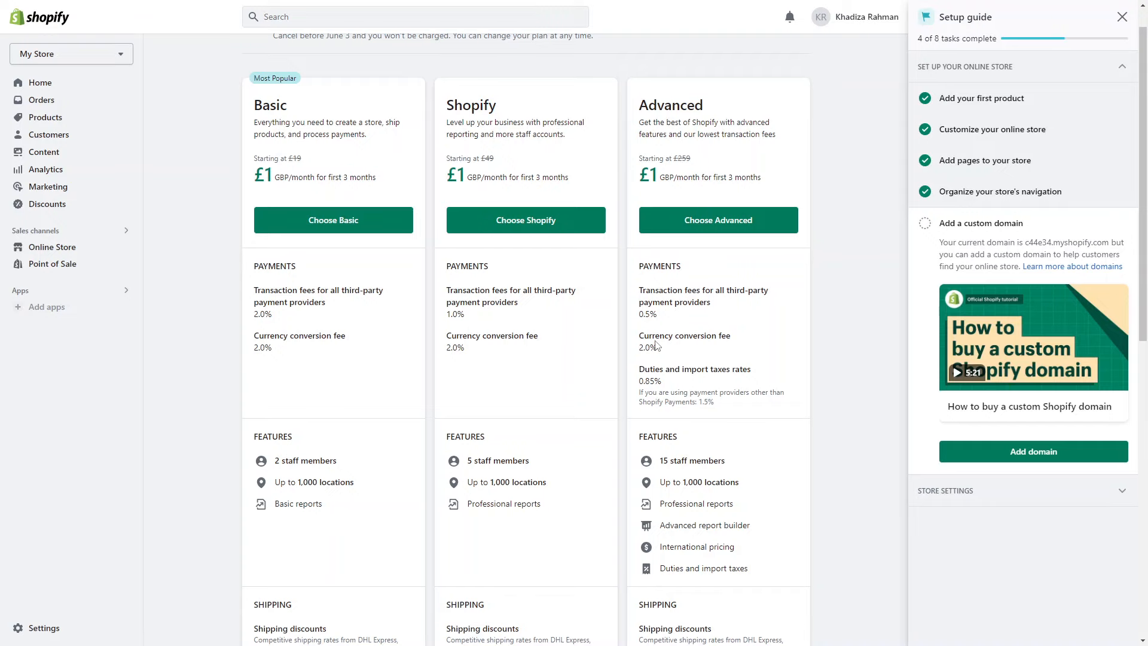
{"action": "scroll", "coordinate": [656, 345], "scroll_direction": "down", "scroll_amount": 2}
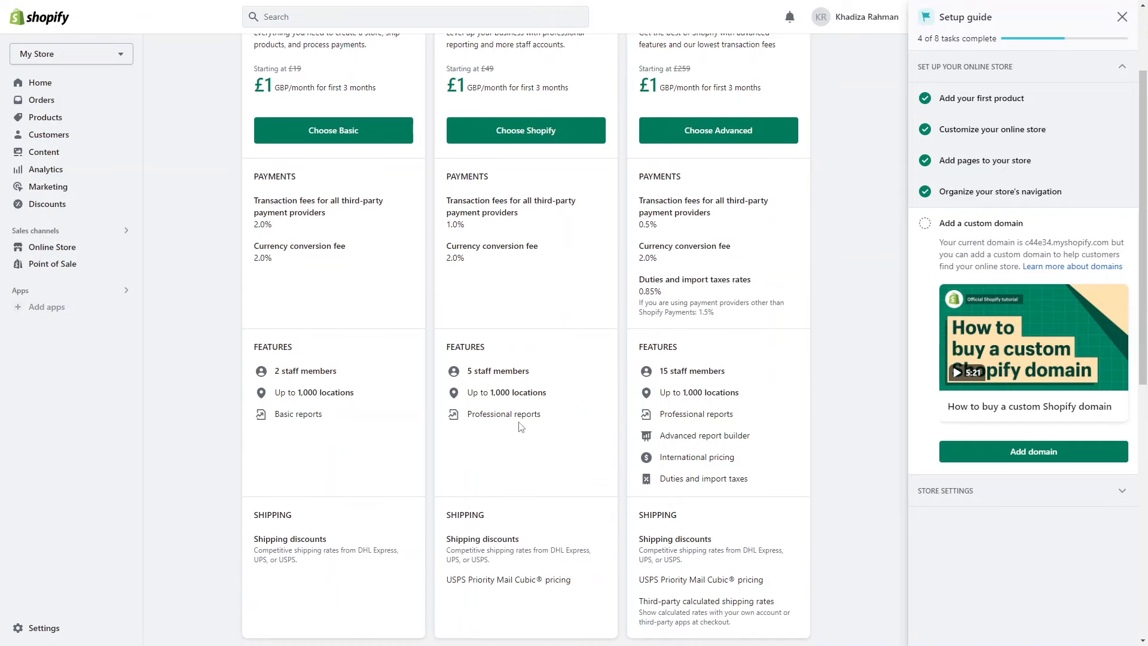
{"action": "scroll", "coordinate": [521, 423], "scroll_direction": "down", "scroll_amount": 1}
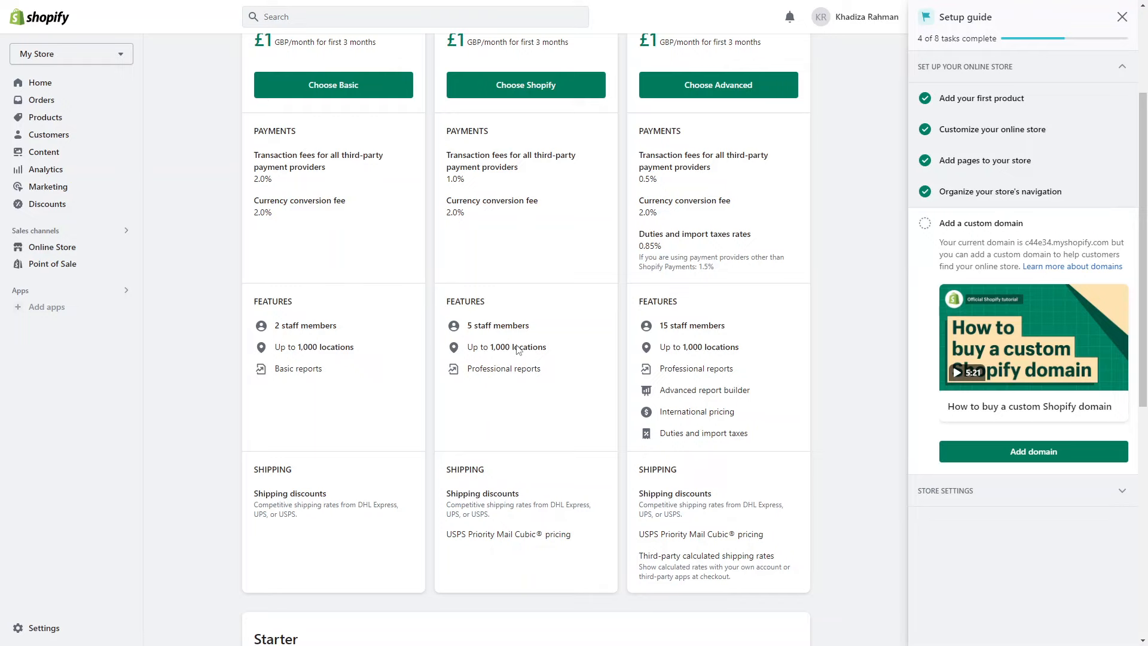
{"action": "scroll", "coordinate": [518, 349], "scroll_direction": "up", "scroll_amount": 3}
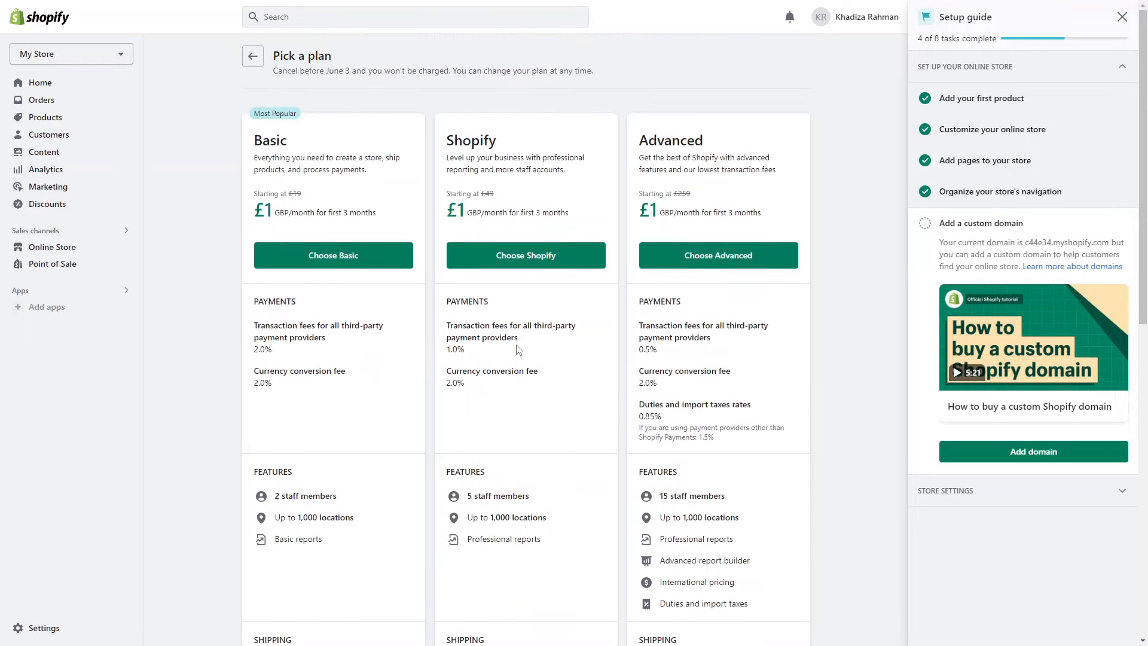